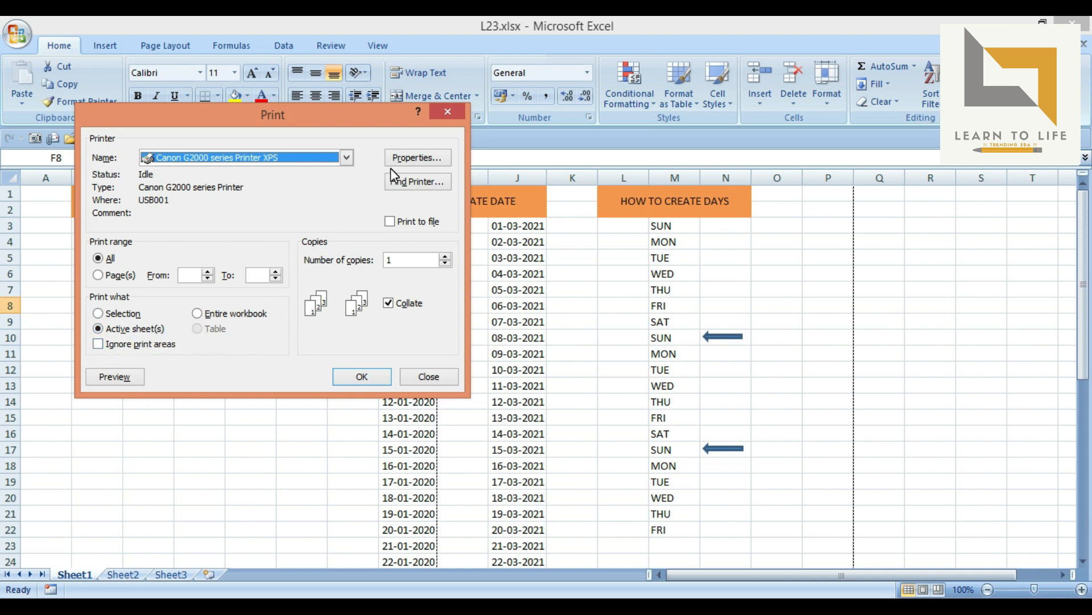
# Review the Canon G2000 series printer's main, page setup and maintenance properties without changing them
pyautogui.click(416, 160)
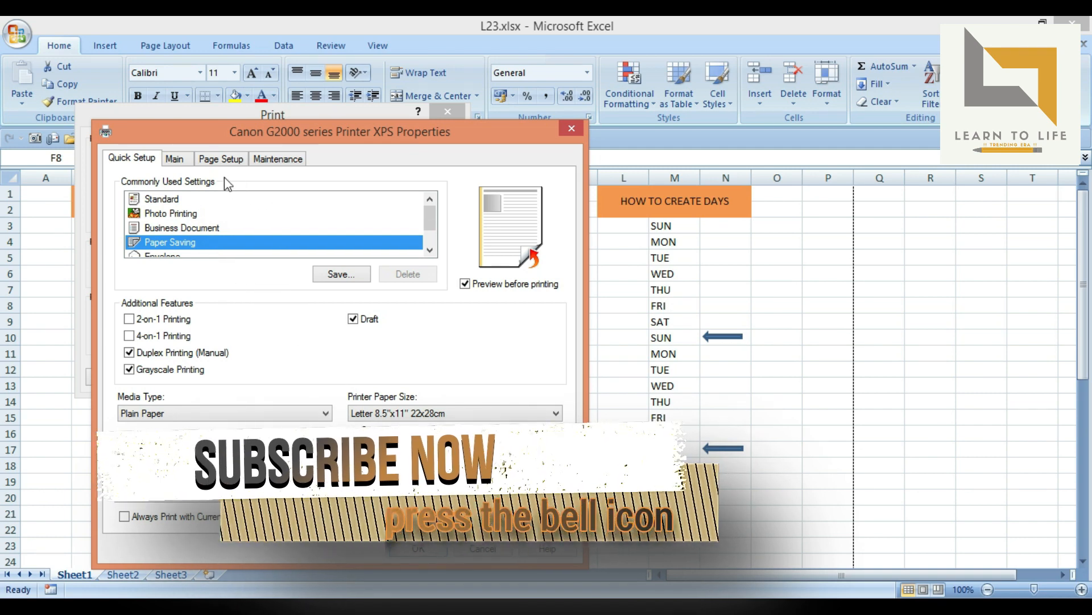
pyautogui.click(176, 160)
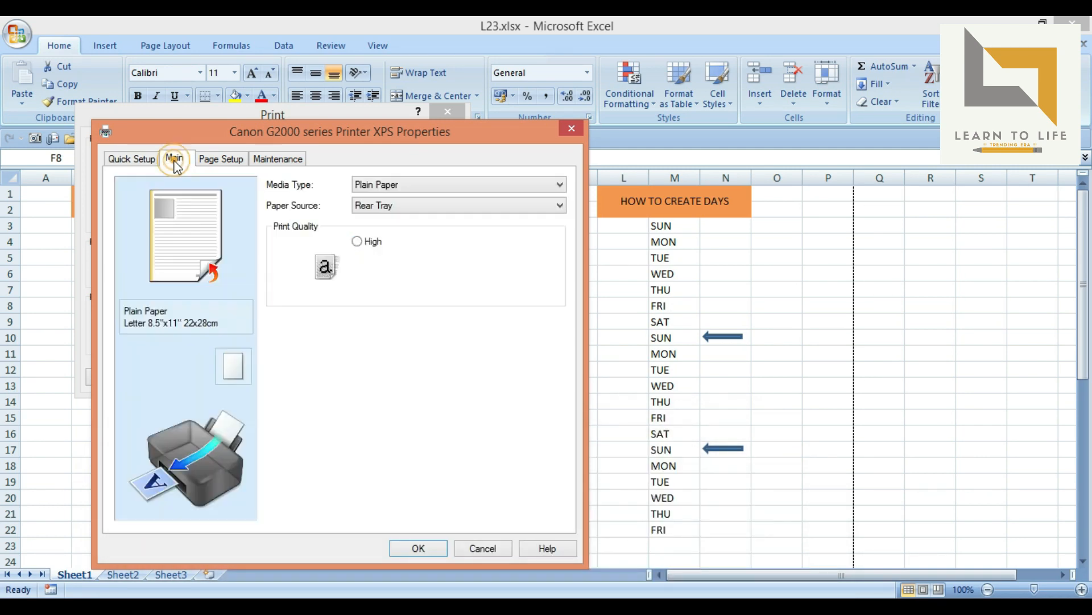
pyautogui.click(225, 167)
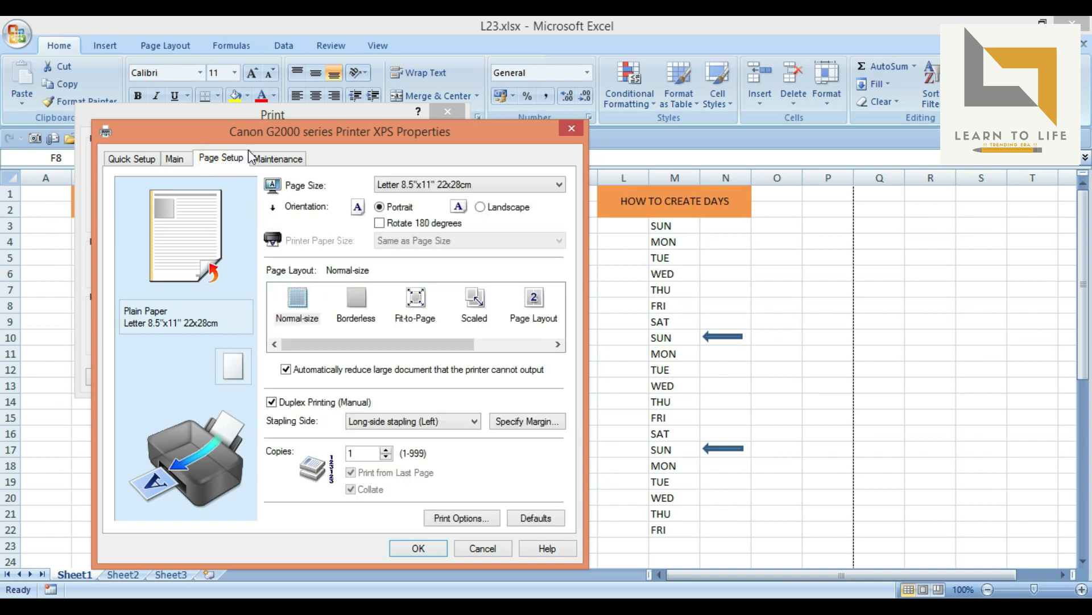
pyautogui.click(270, 162)
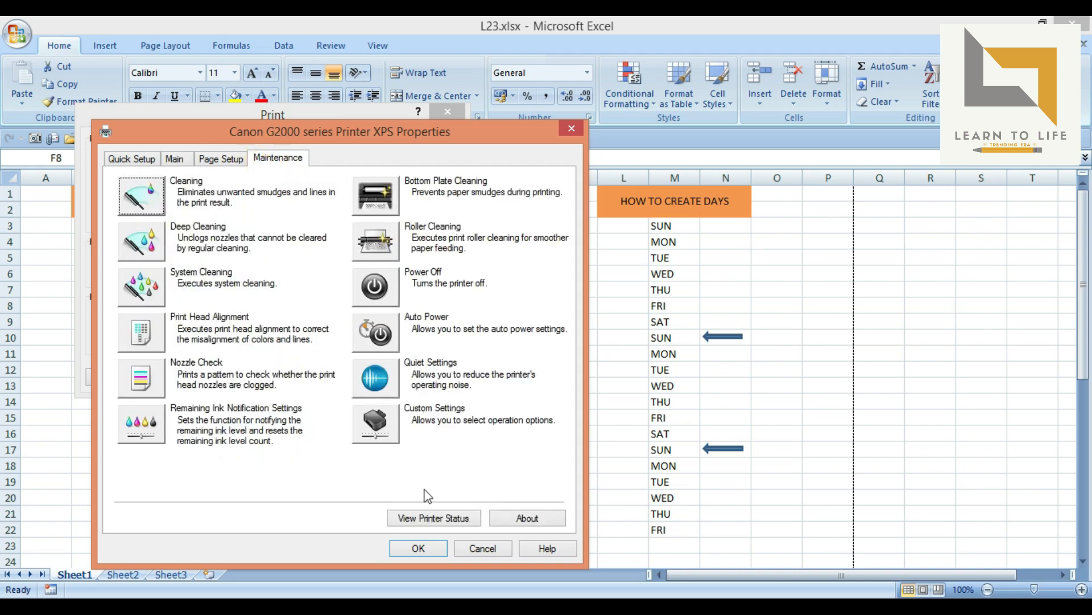
pyautogui.click(431, 549)
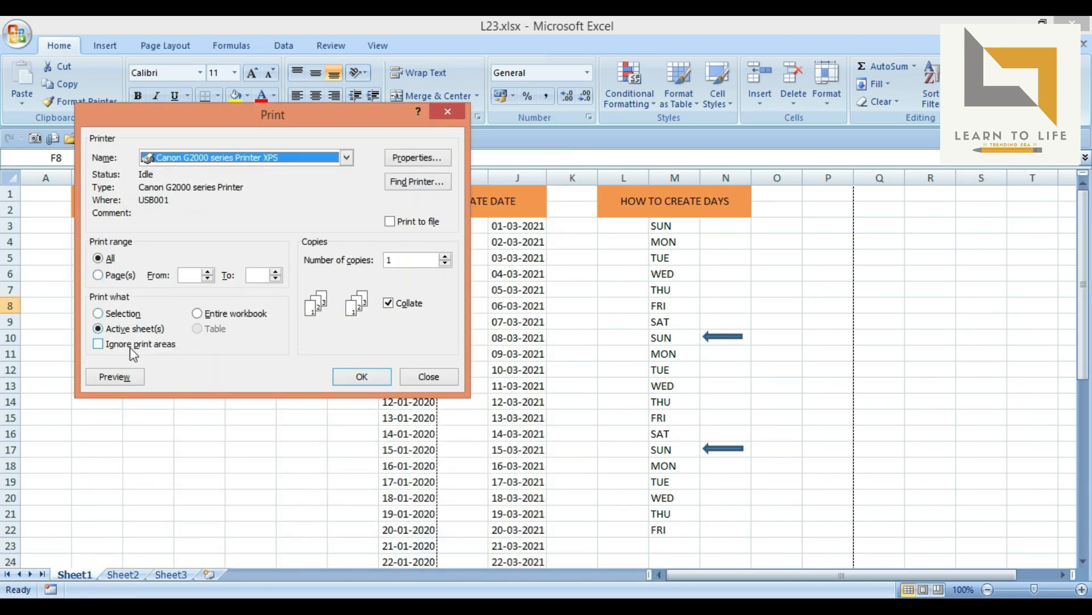
# Print the active sheet on the Canon G2000 series printer and cancel the print job
pyautogui.click(361, 376)
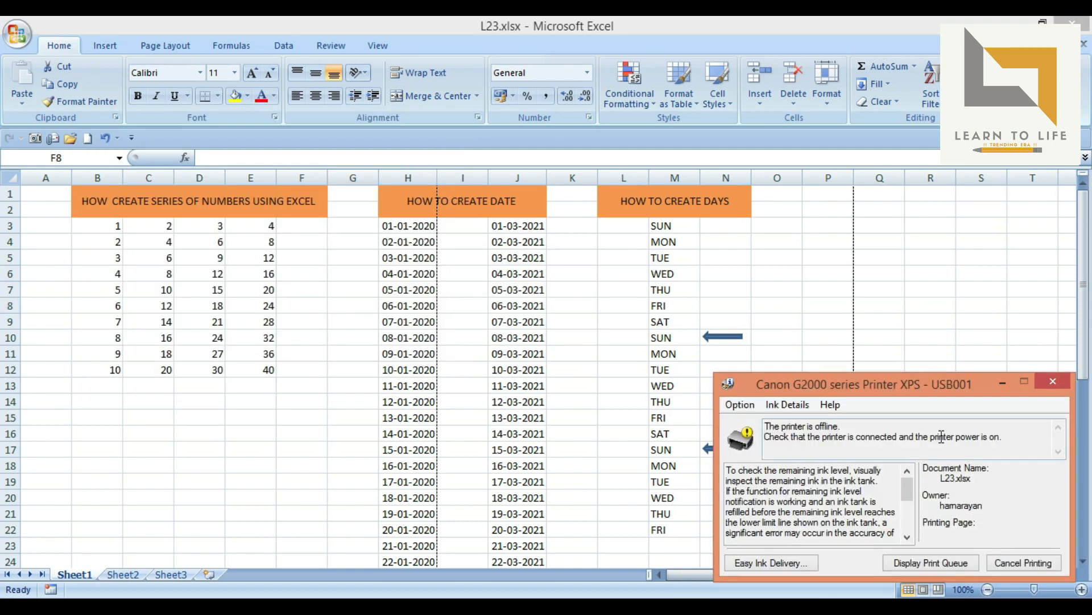
pyautogui.click(1051, 379)
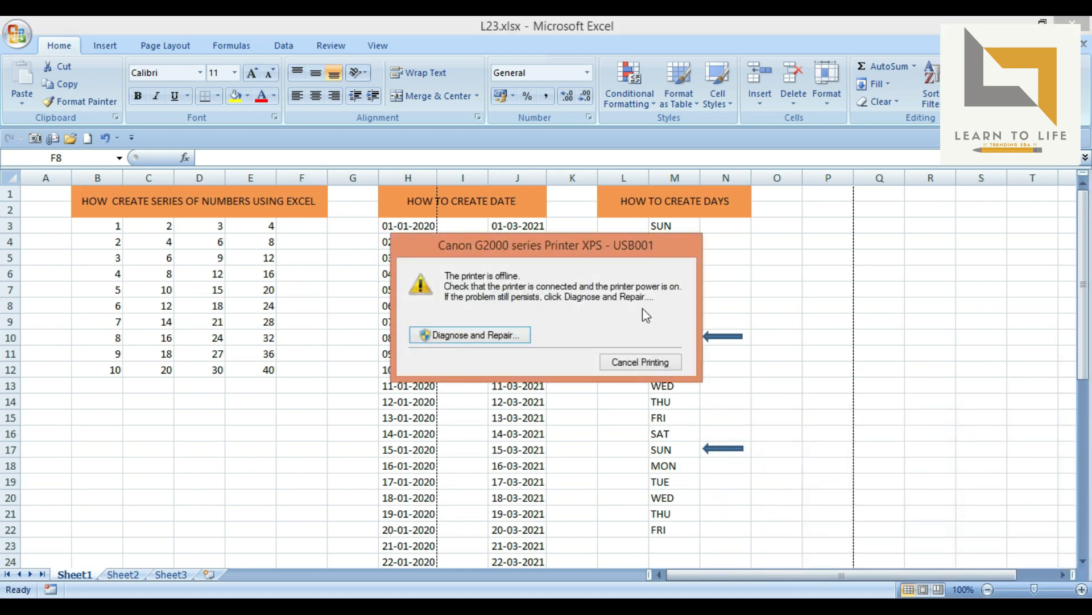
pyautogui.click(630, 361)
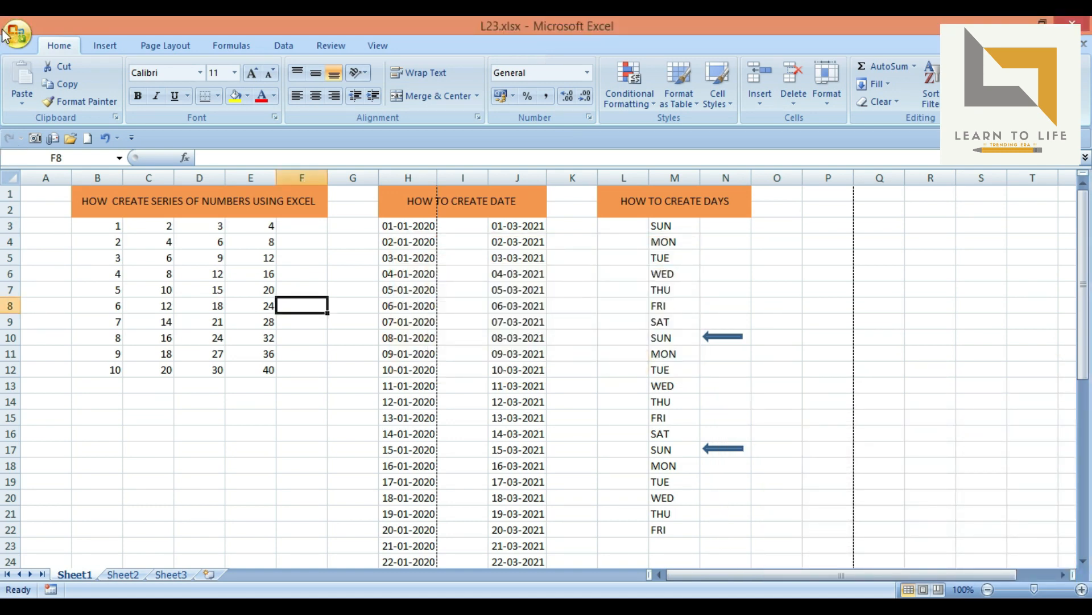
# Bring up the print settings again and preview the active sheet from there
pyautogui.click(19, 35)
pyautogui.moveTo(68, 212)
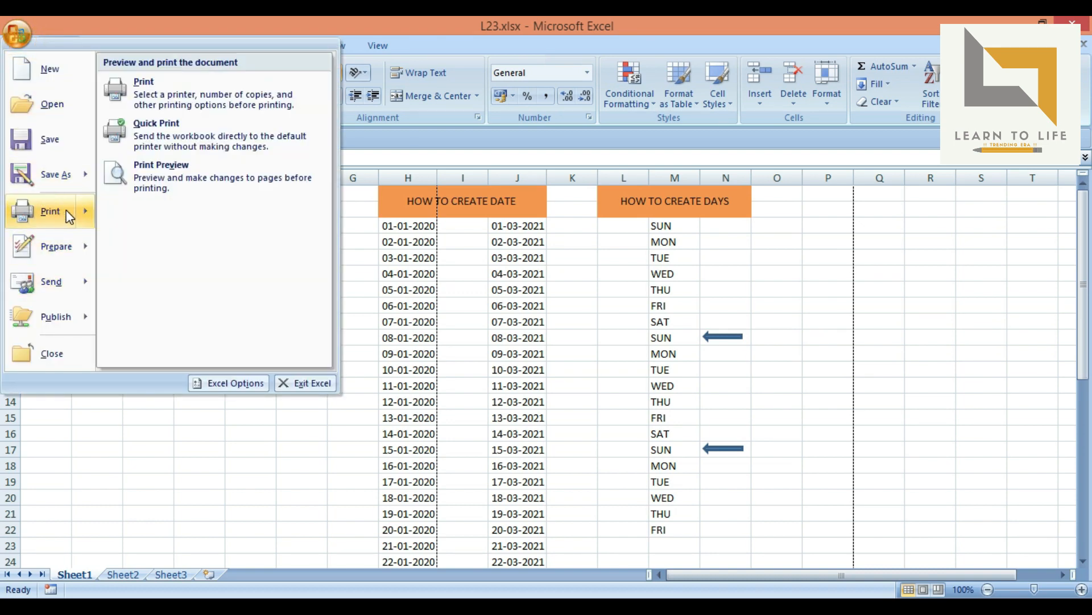
pyautogui.click(179, 89)
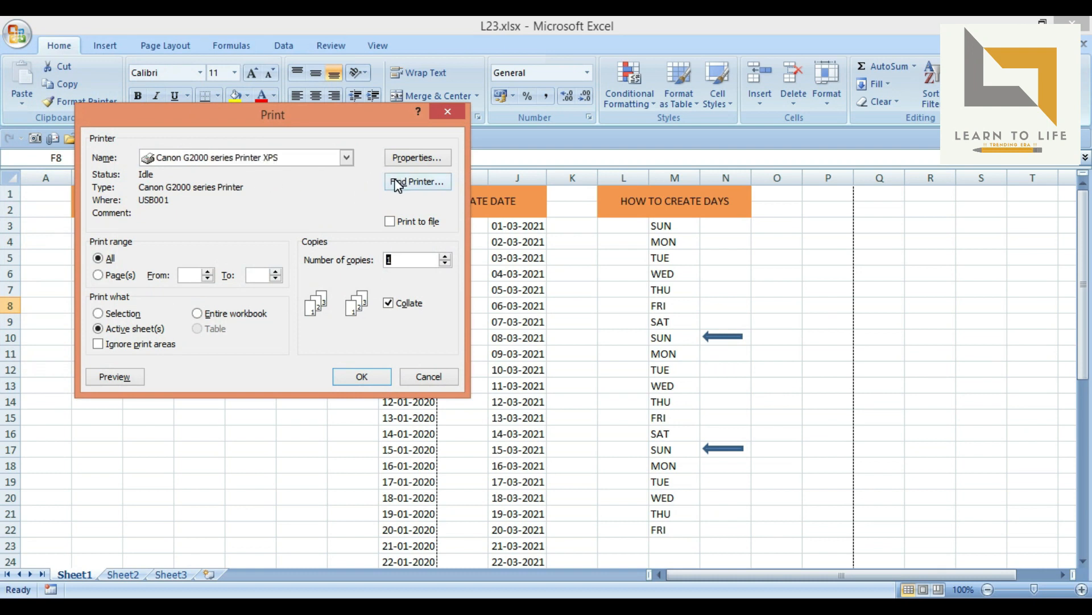
pyautogui.click(136, 378)
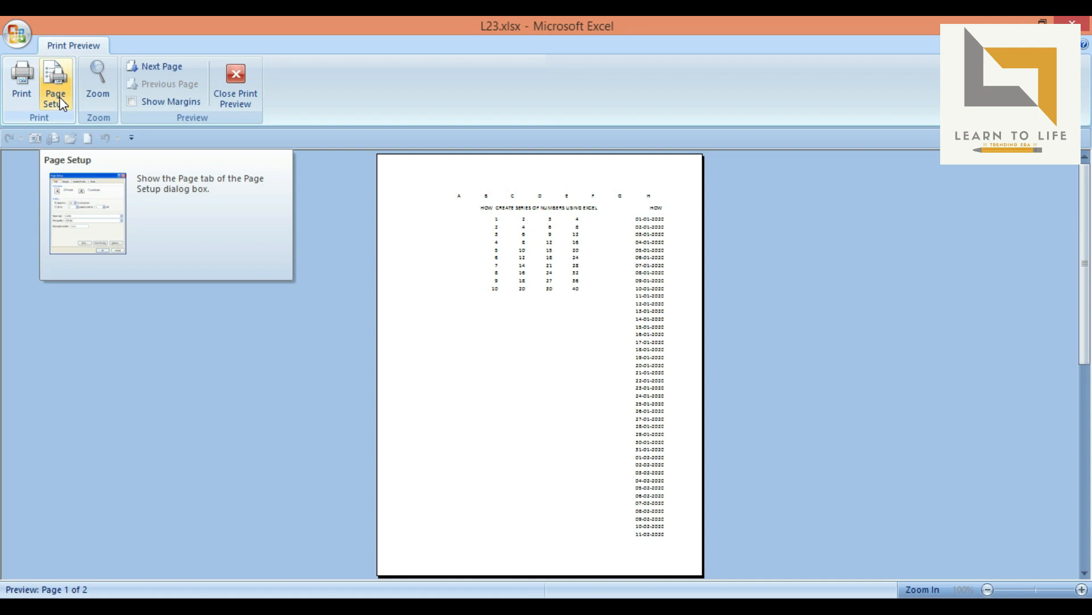
# Examine the first preview page at close zoom and full-page size, check the second page, and return to the first
pyautogui.click(98, 86)
pyautogui.scroll(2, 367, 359)
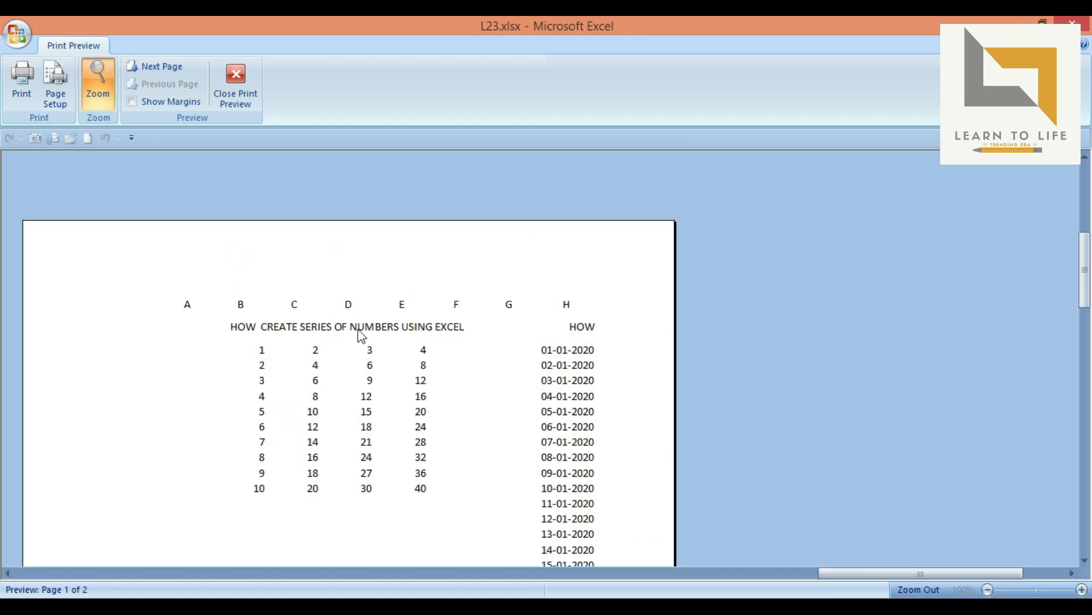
pyautogui.click(100, 98)
pyautogui.click(101, 97)
pyautogui.scroll(3, 477, 388)
pyautogui.scroll(-7, 469, 379)
pyautogui.scroll(-7, 469, 378)
pyautogui.scroll(8, 461, 377)
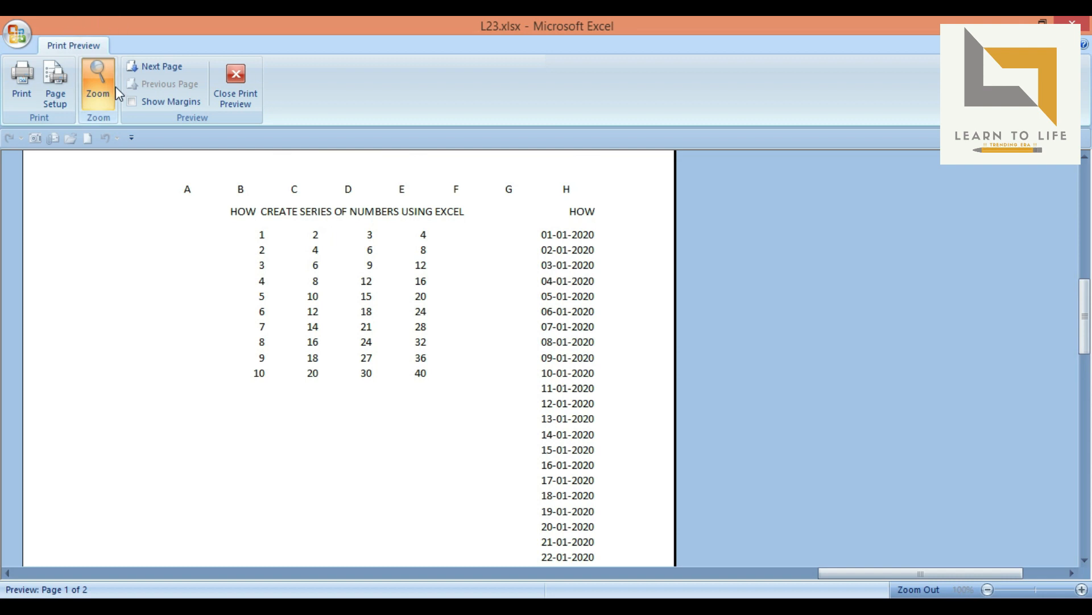
pyautogui.click(101, 90)
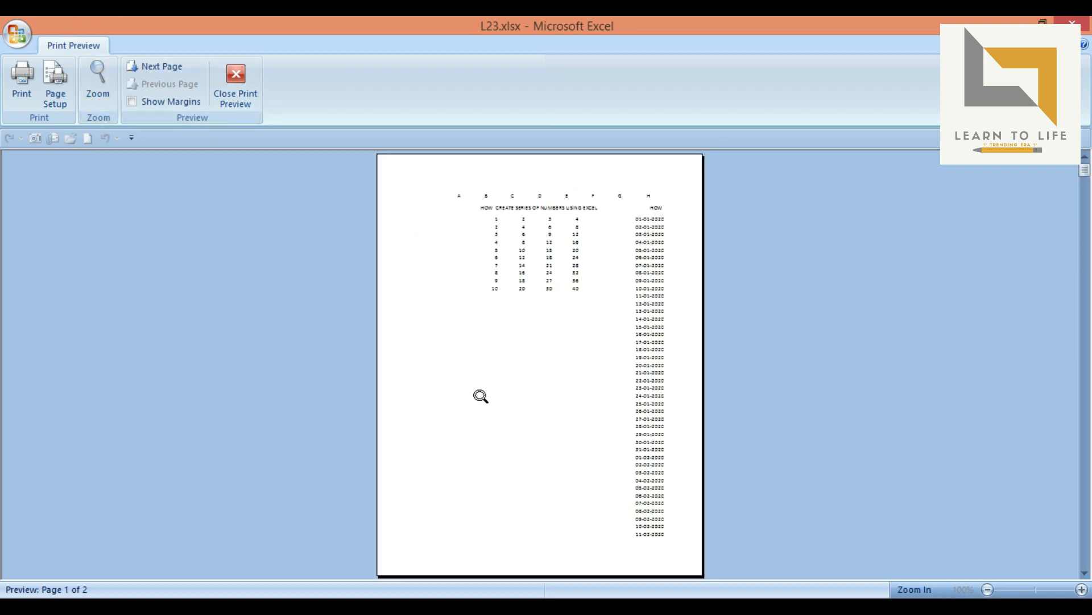
pyautogui.click(165, 63)
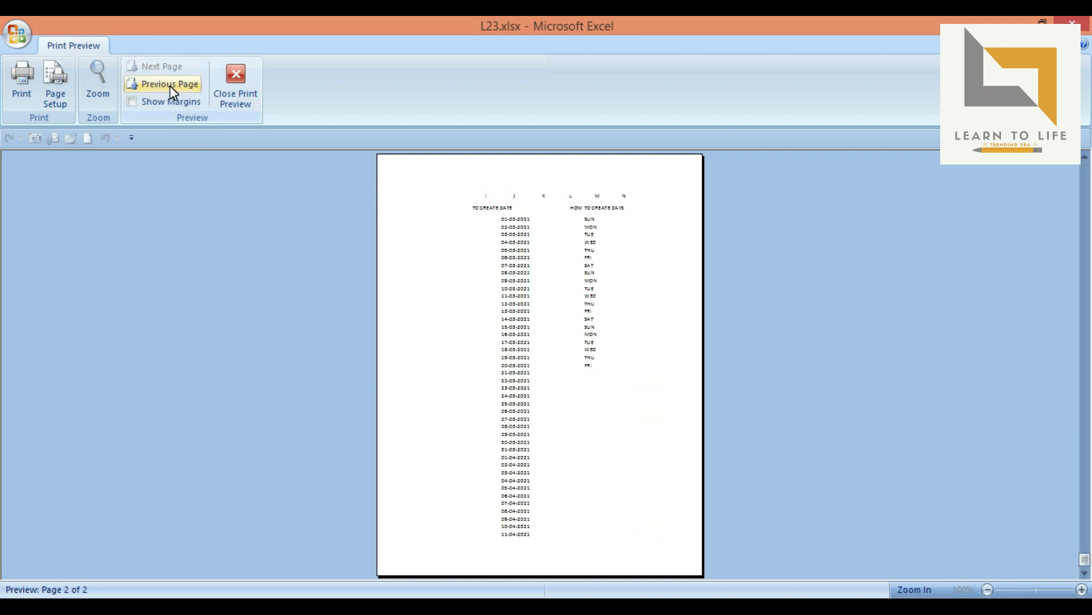
pyautogui.click(170, 85)
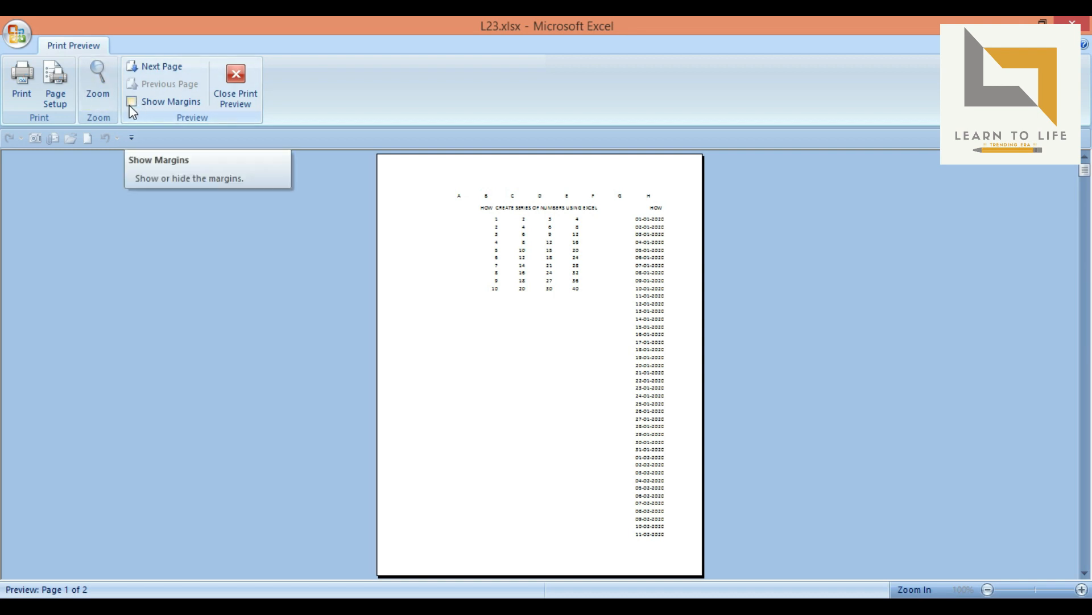
# Using the preview's margin guides, lower the header margin to the top margin and move the left and right margins inward
pyautogui.click(131, 100)
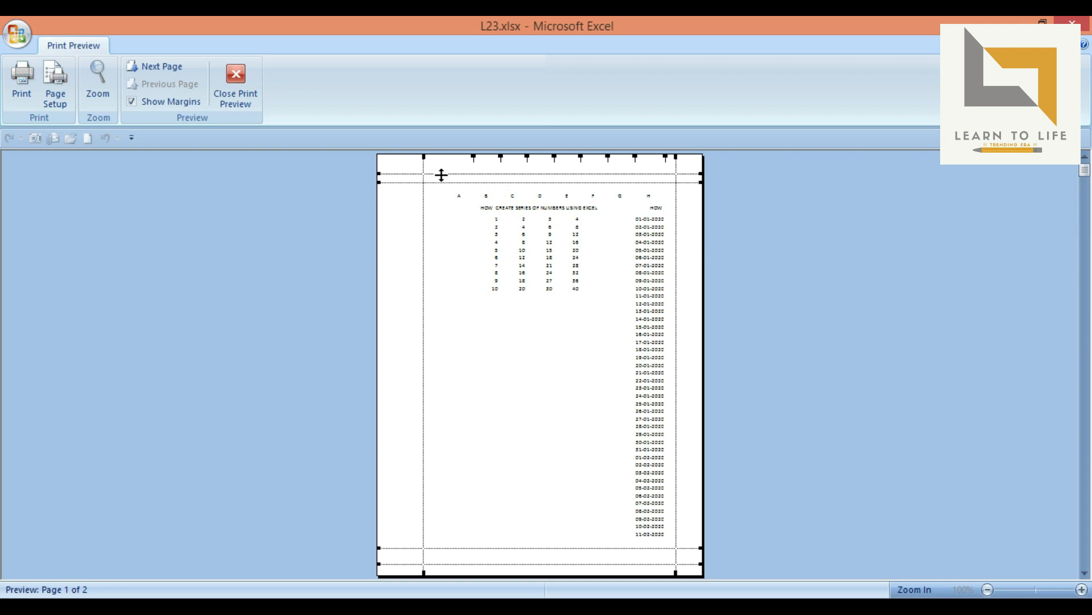
pyautogui.click(678, 174)
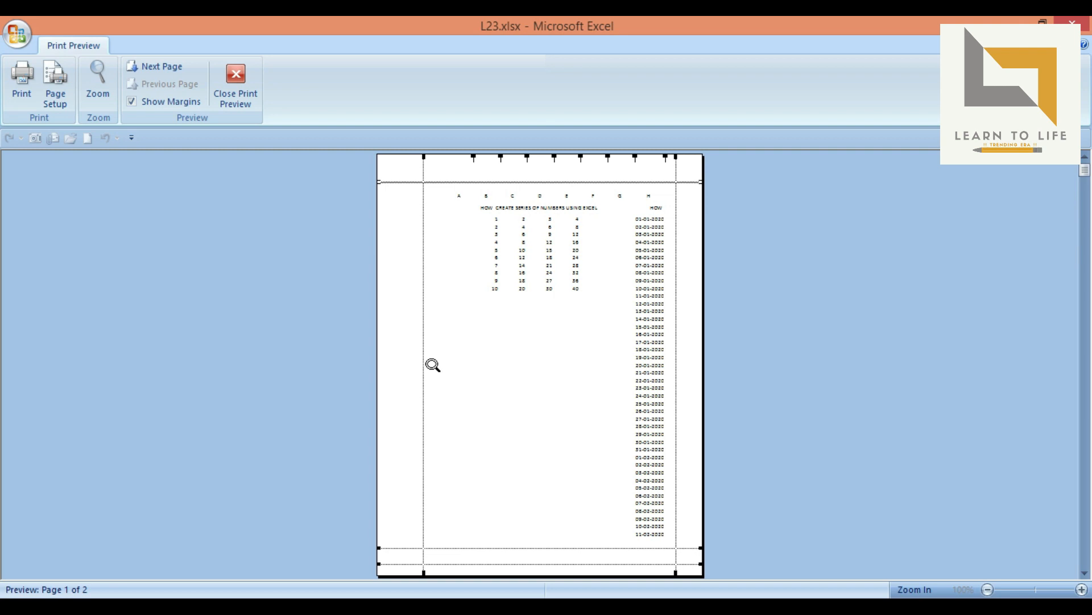
pyautogui.moveTo(425, 163); pyautogui.dragTo(446, 164)
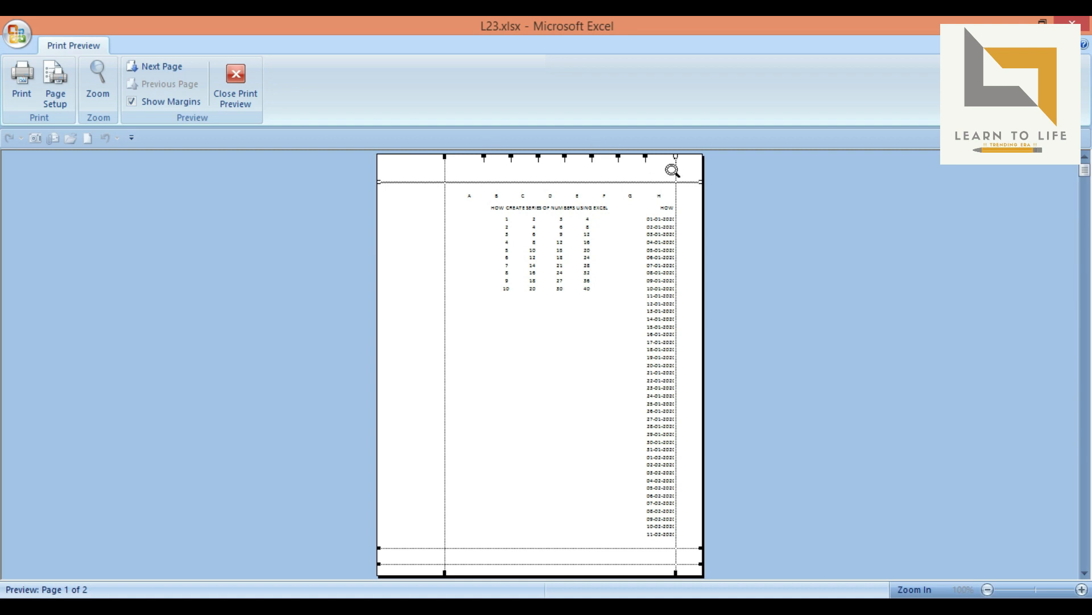
pyautogui.moveTo(677, 172); pyautogui.dragTo(654, 179)
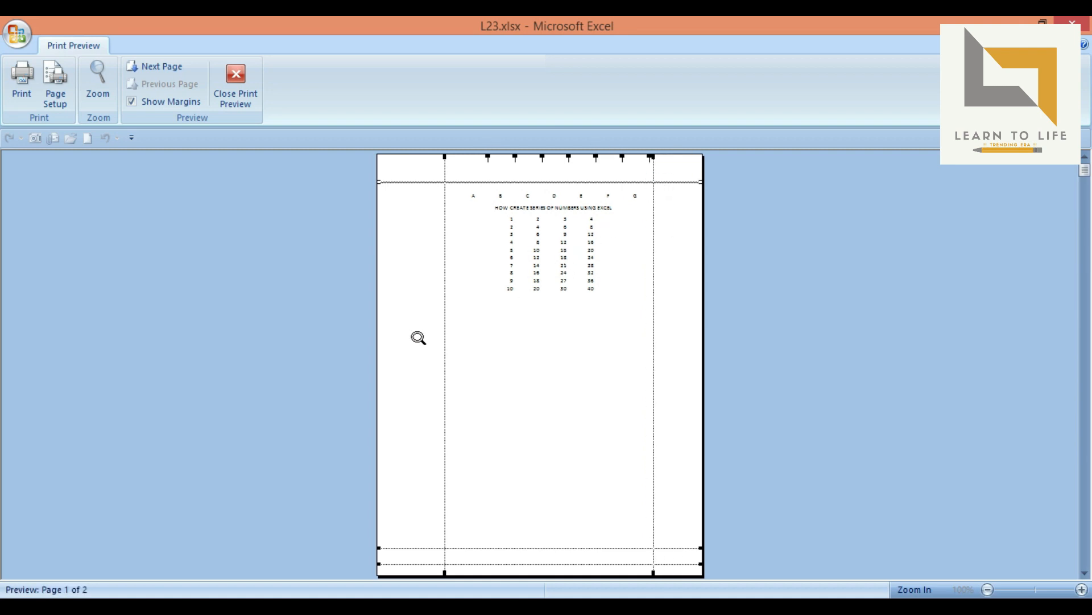
pyautogui.click(131, 101)
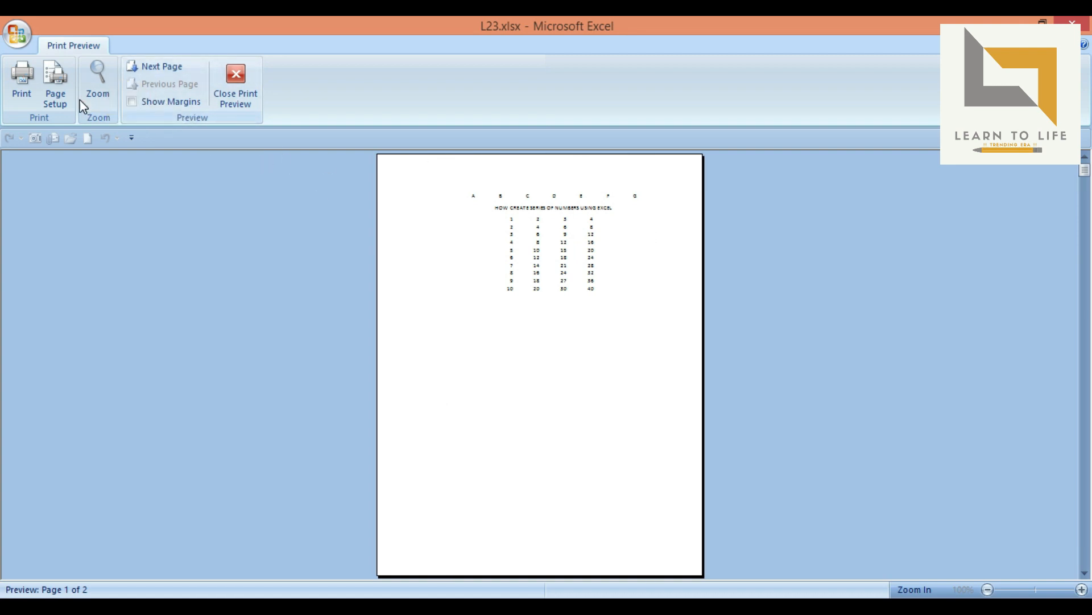
# Review the page setup's page options and the available print qualities, keeping the quality at Low
pyautogui.click(57, 95)
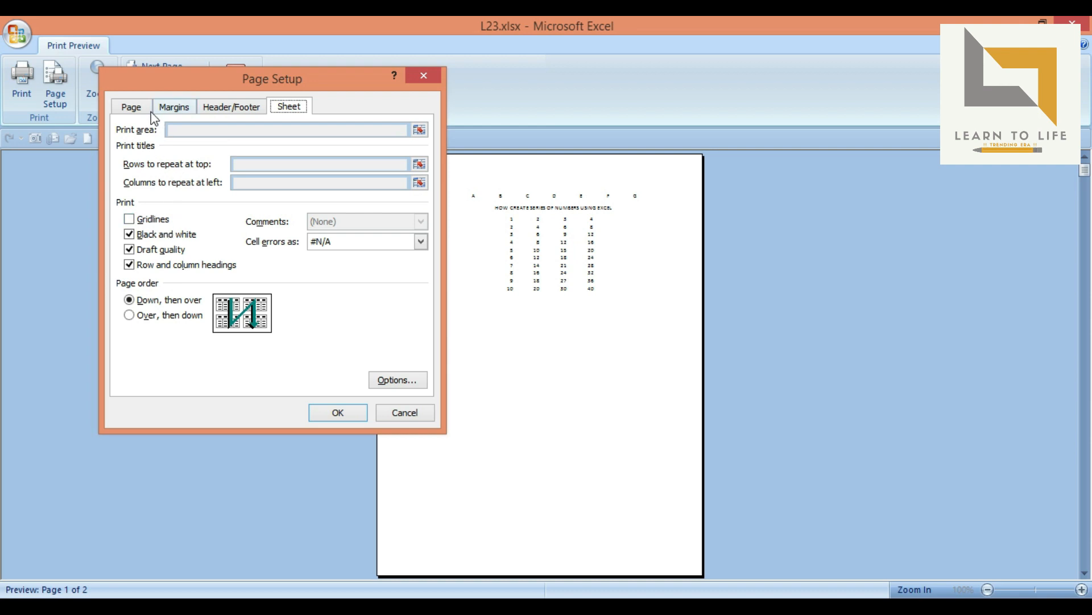
pyautogui.click(131, 111)
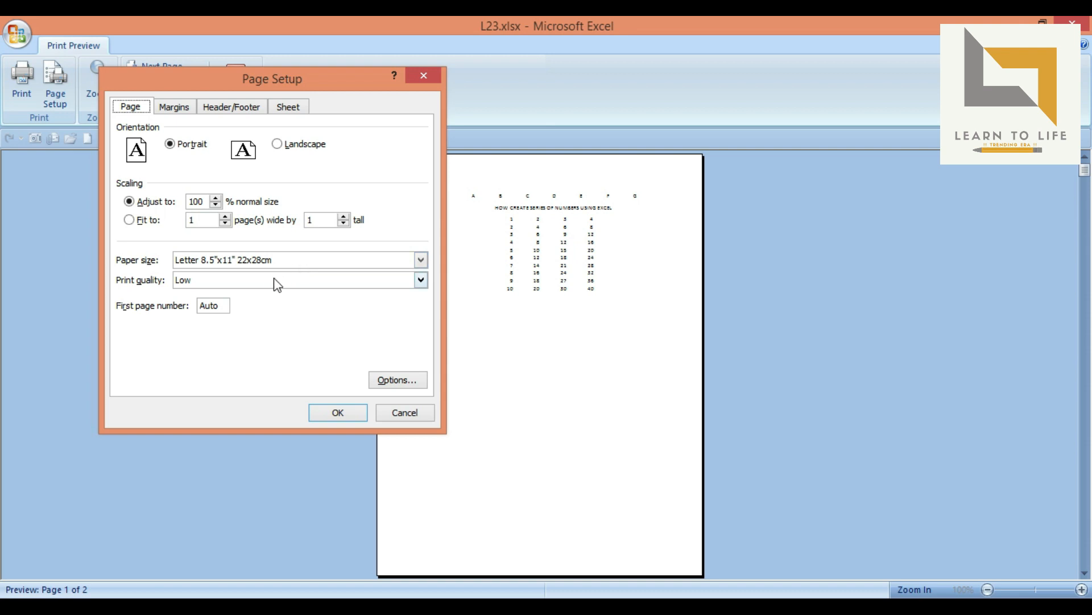
pyautogui.click(254, 285)
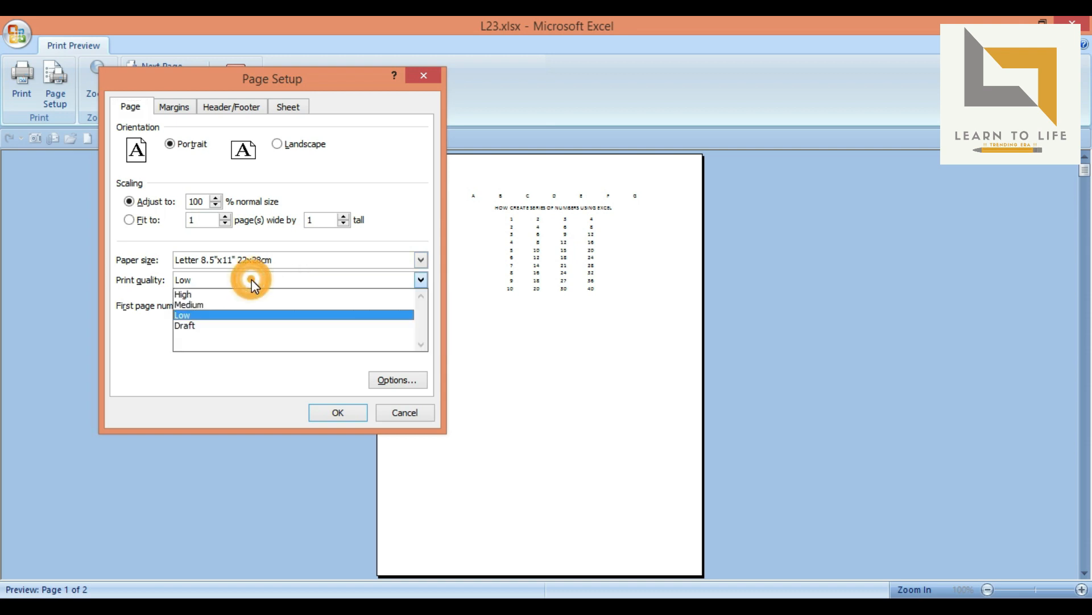
pyautogui.click(149, 373)
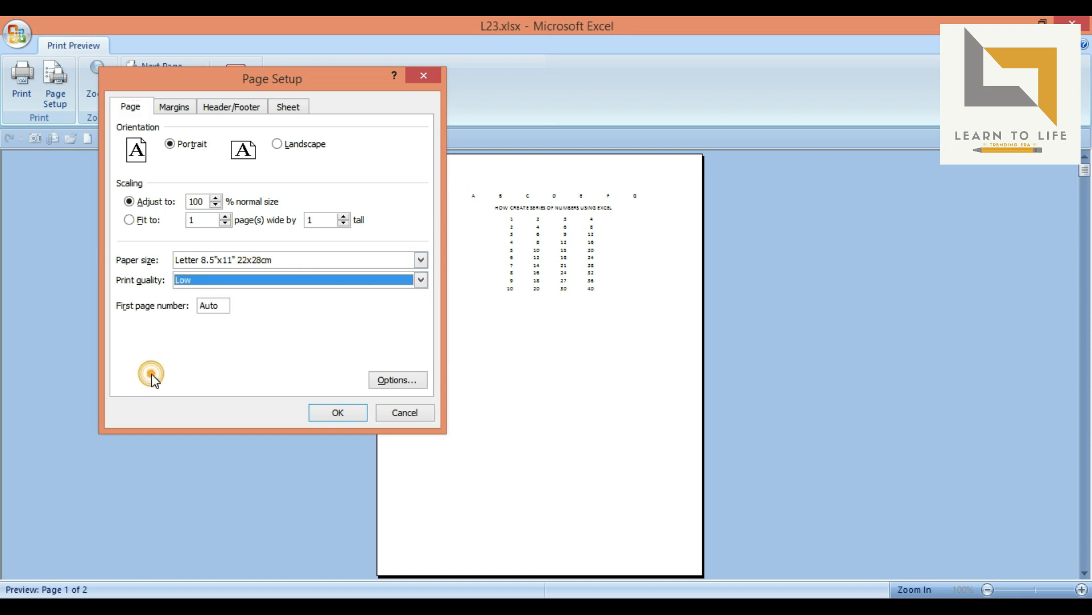
pyautogui.click(336, 417)
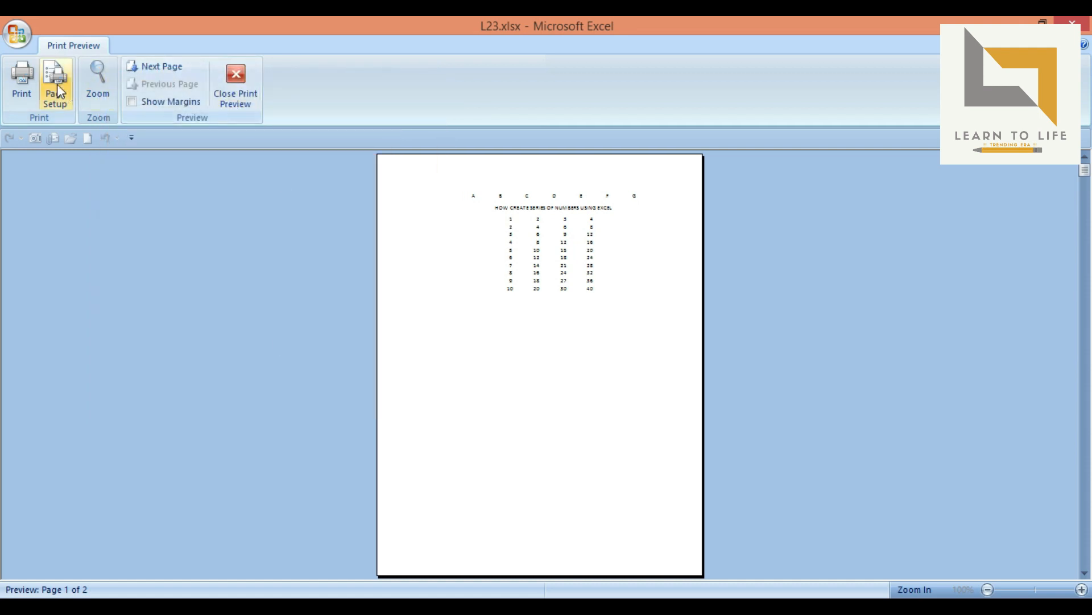
# Print the sheet with its adjusted margins directly from the preview and cancel the print job
pyautogui.click(22, 78)
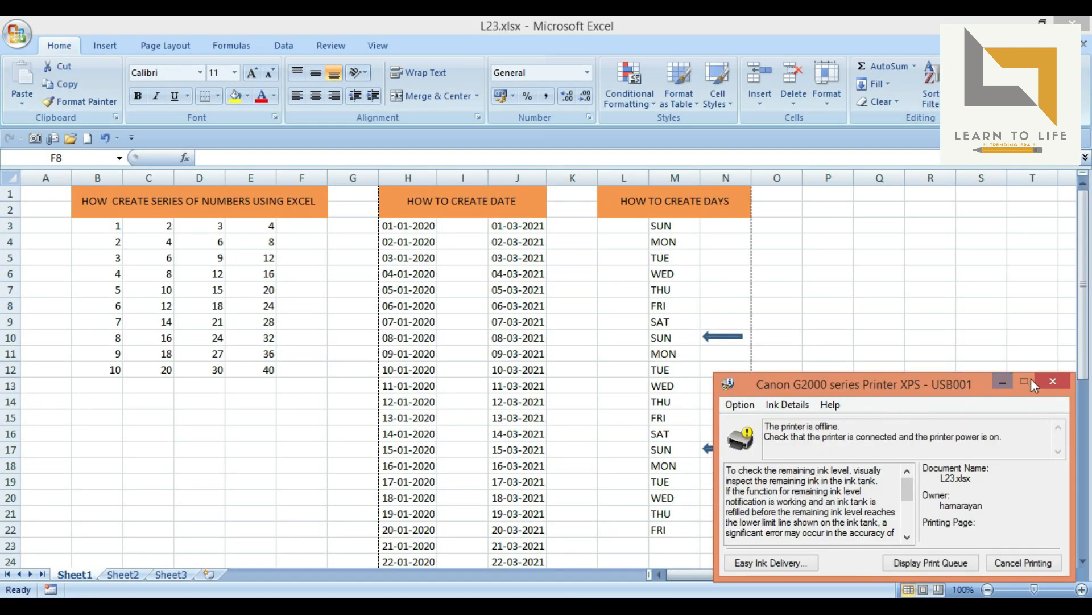
pyautogui.click(1050, 381)
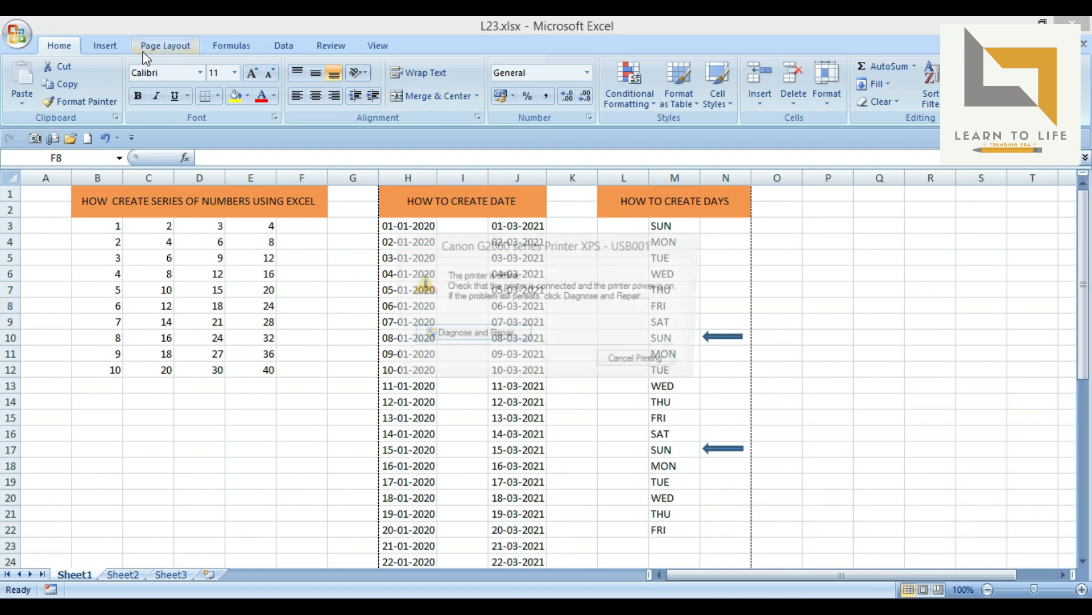
pyautogui.click(623, 367)
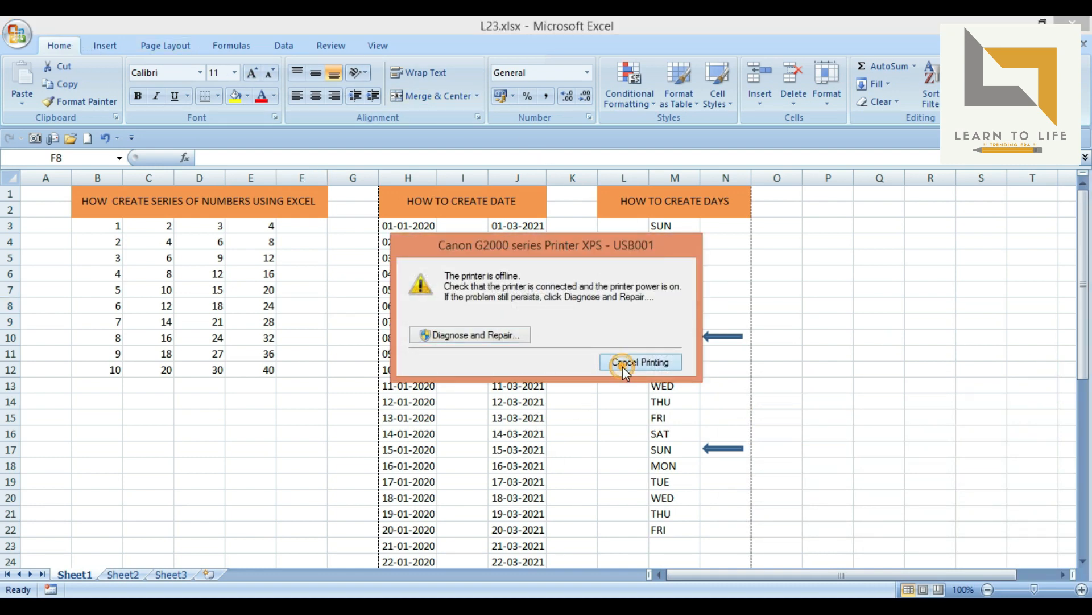
# Preview both pages of the sheet with the new margins and return to the worksheet
pyautogui.click(18, 34)
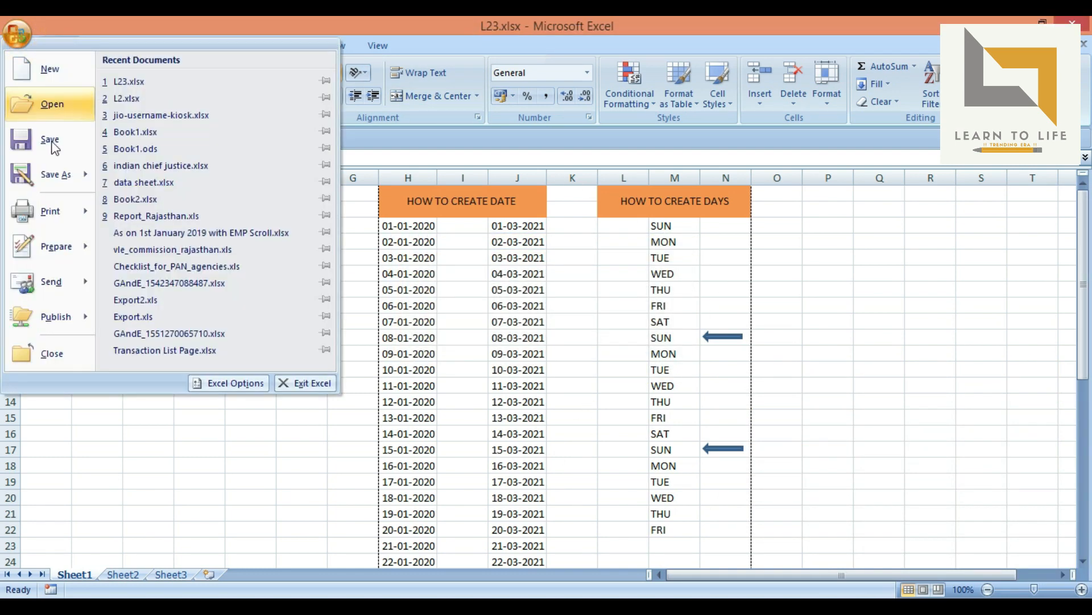
pyautogui.moveTo(74, 214)
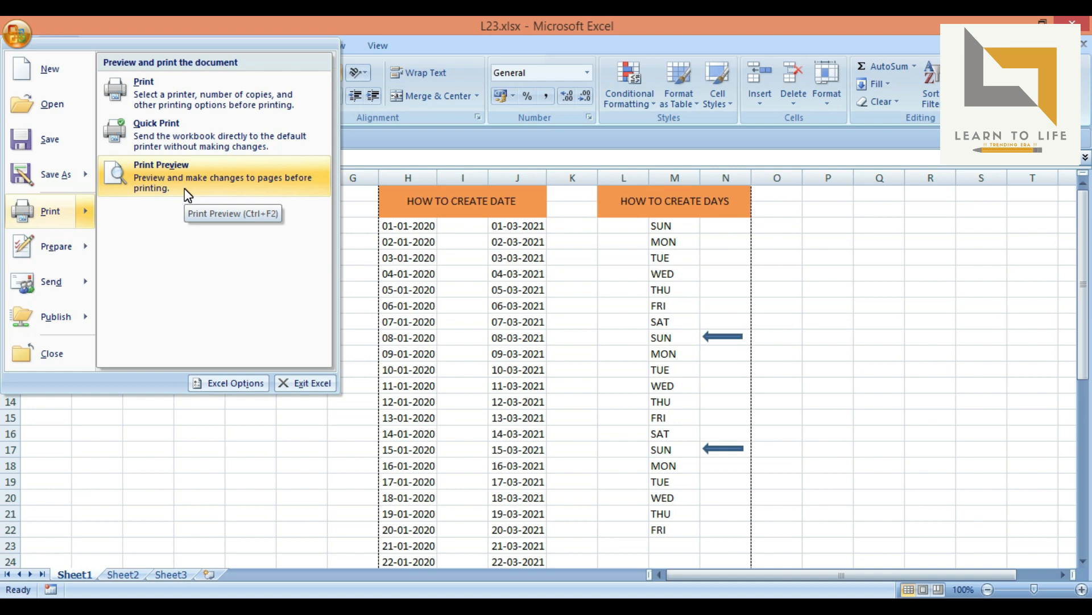
pyautogui.click(176, 164)
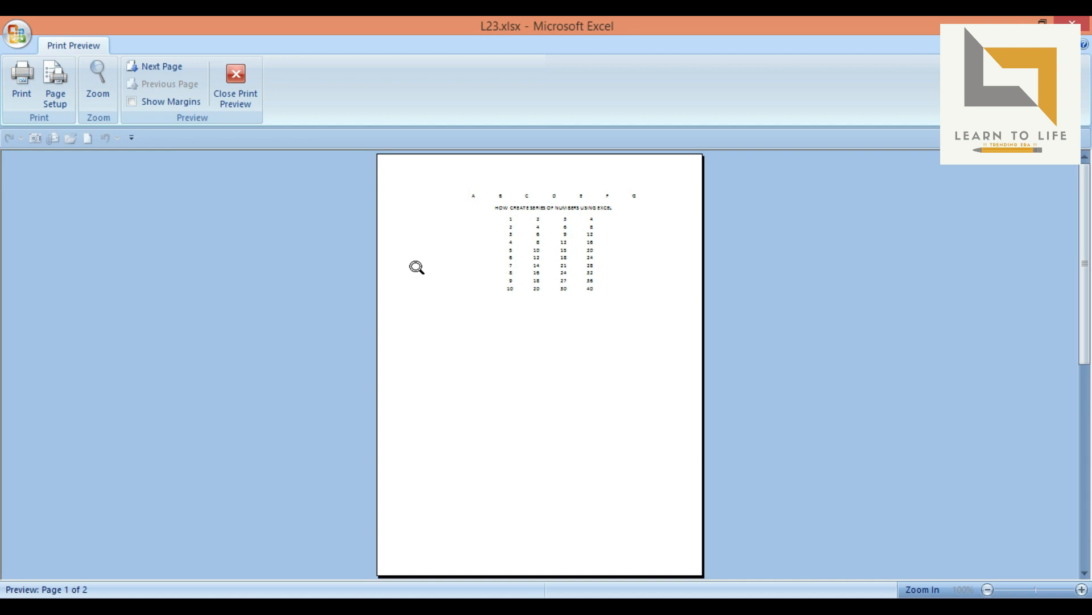
pyautogui.click(159, 69)
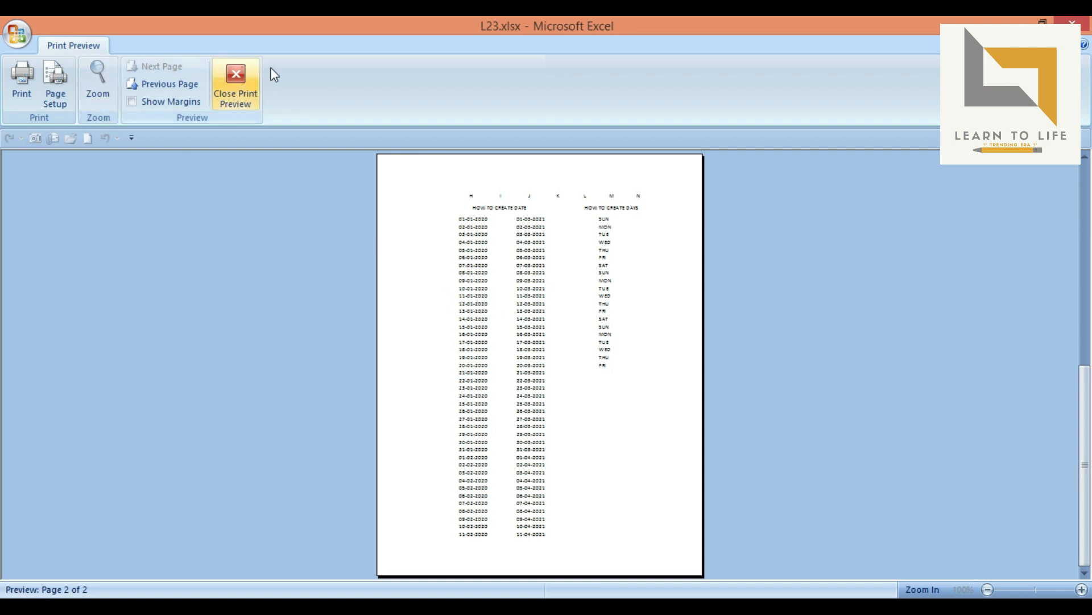
pyautogui.click(246, 85)
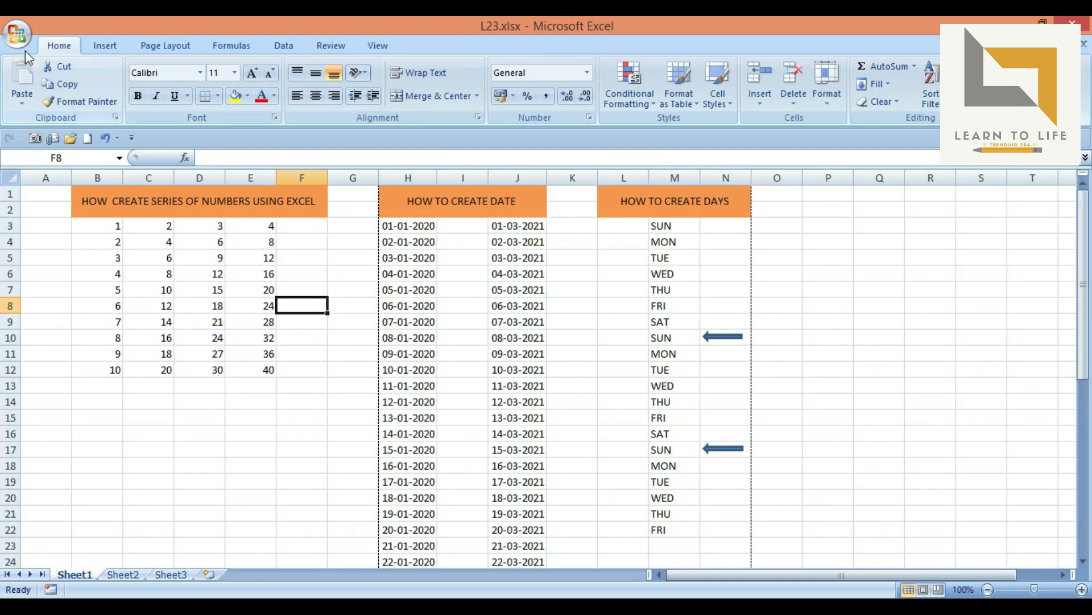
# Show the workbook's document properties, such as title, subject, keywords and comments, and hide them again
pyautogui.click(17, 33)
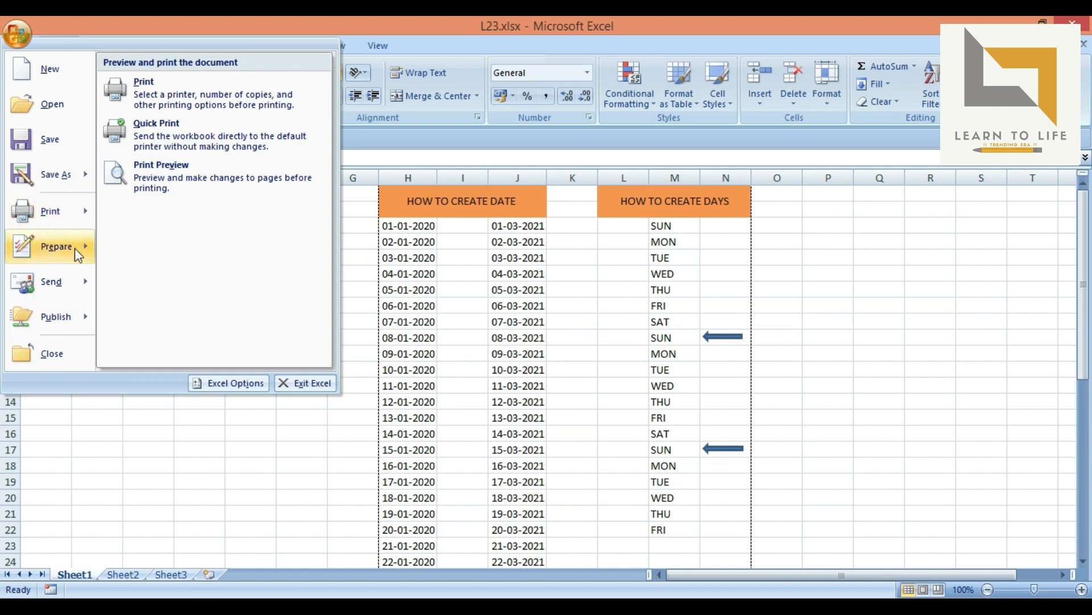
pyautogui.moveTo(78, 249)
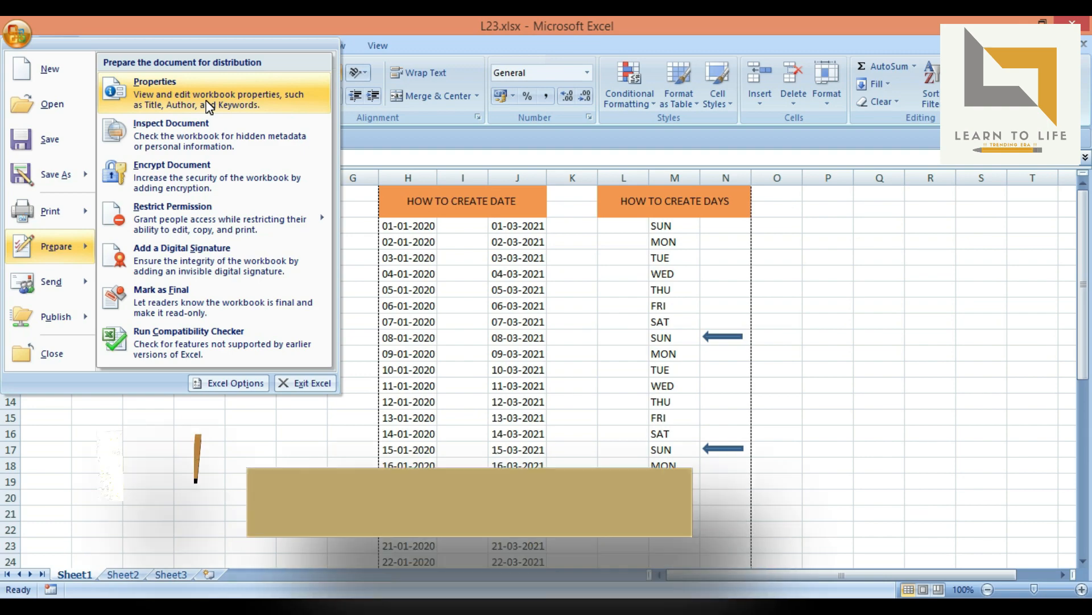
pyautogui.click(209, 106)
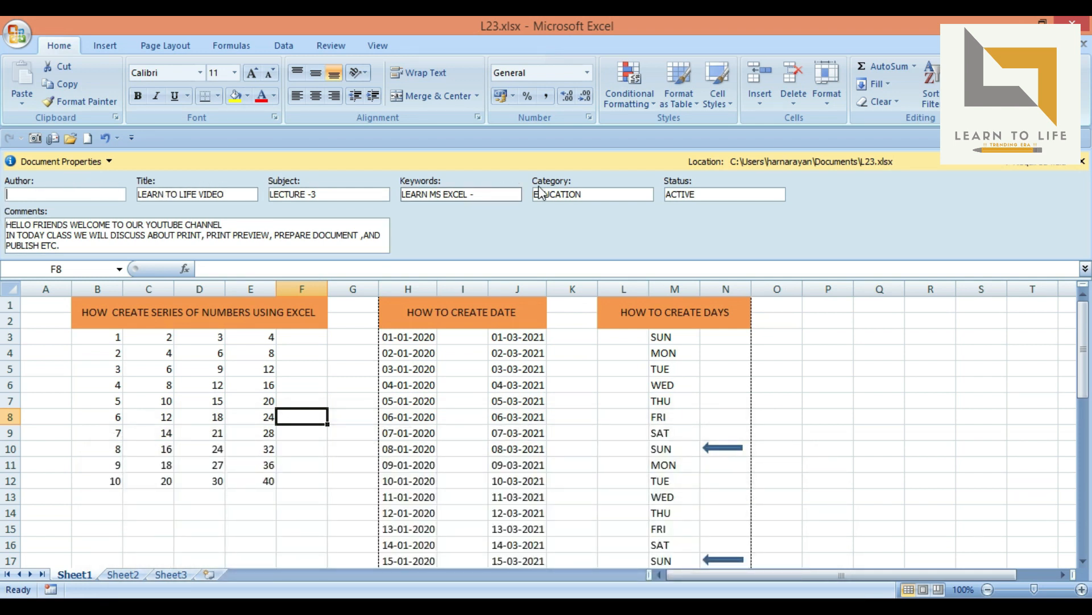
pyautogui.click(24, 34)
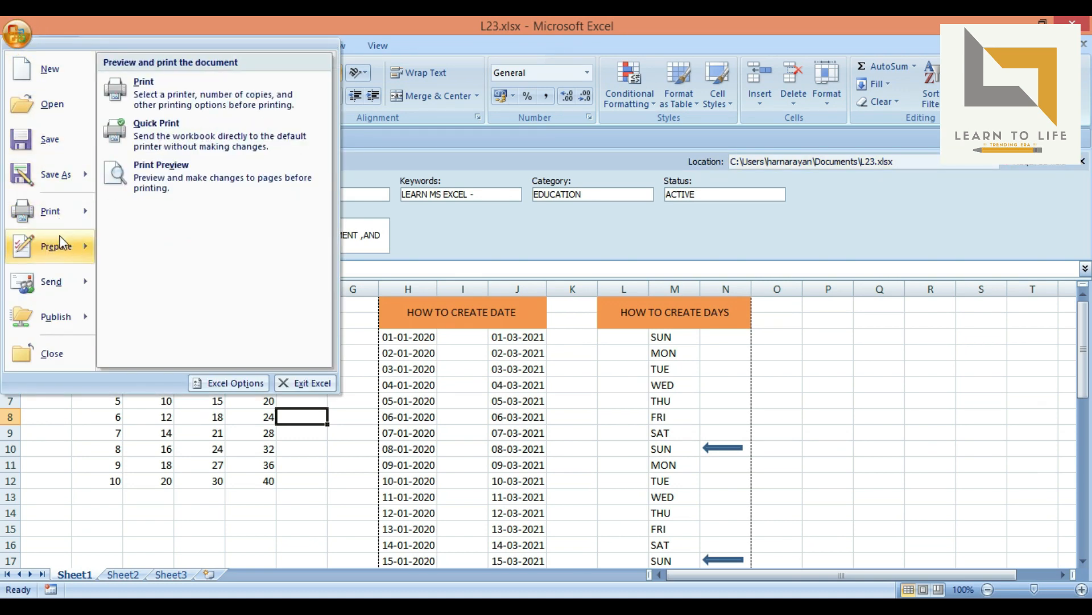
pyautogui.click(177, 94)
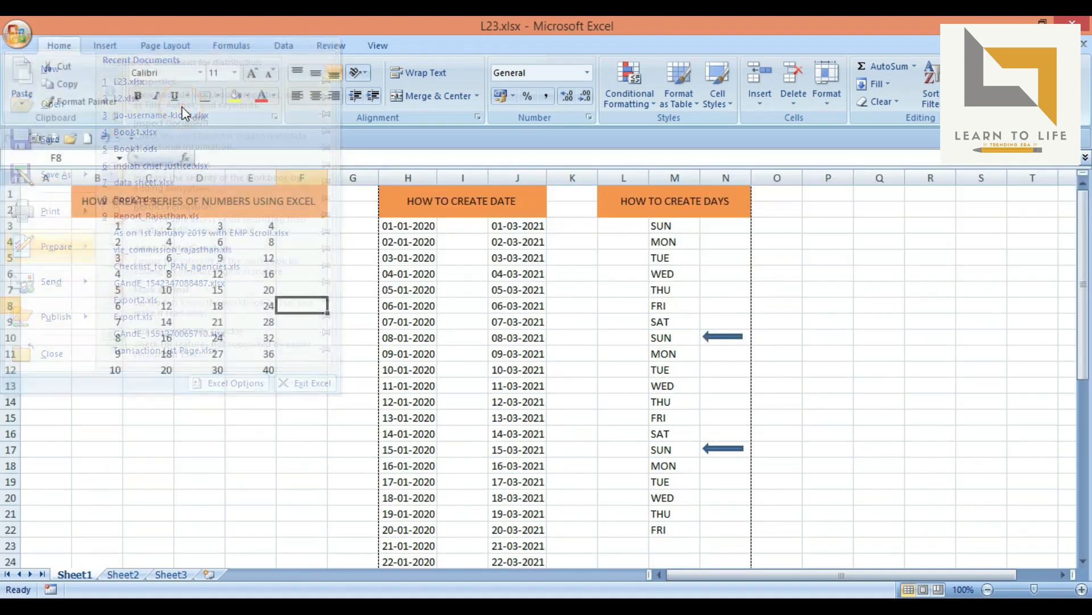
pyautogui.click(17, 36)
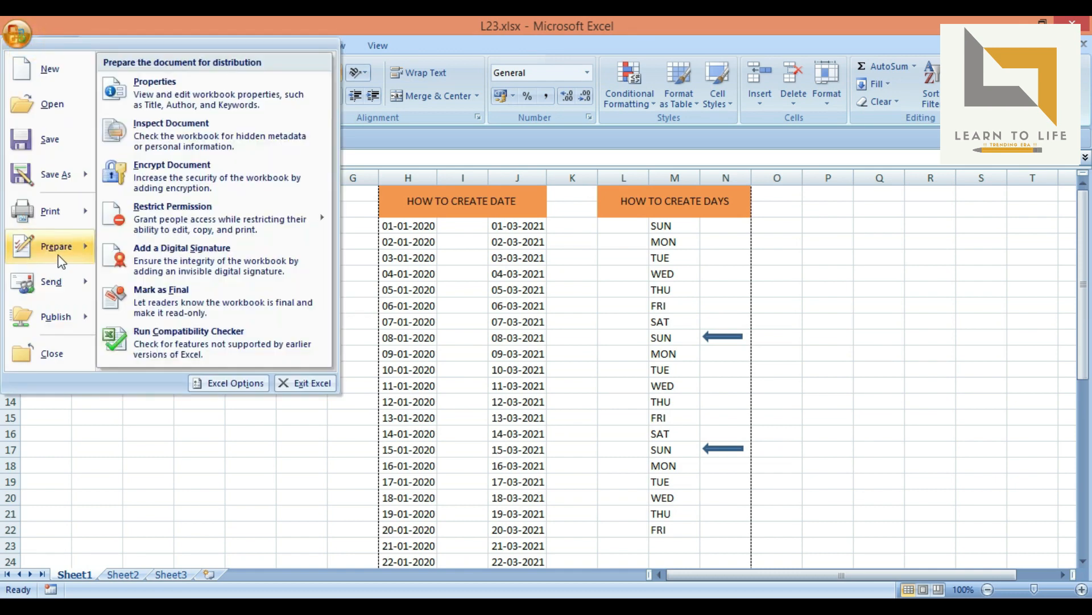
pyautogui.click(63, 220)
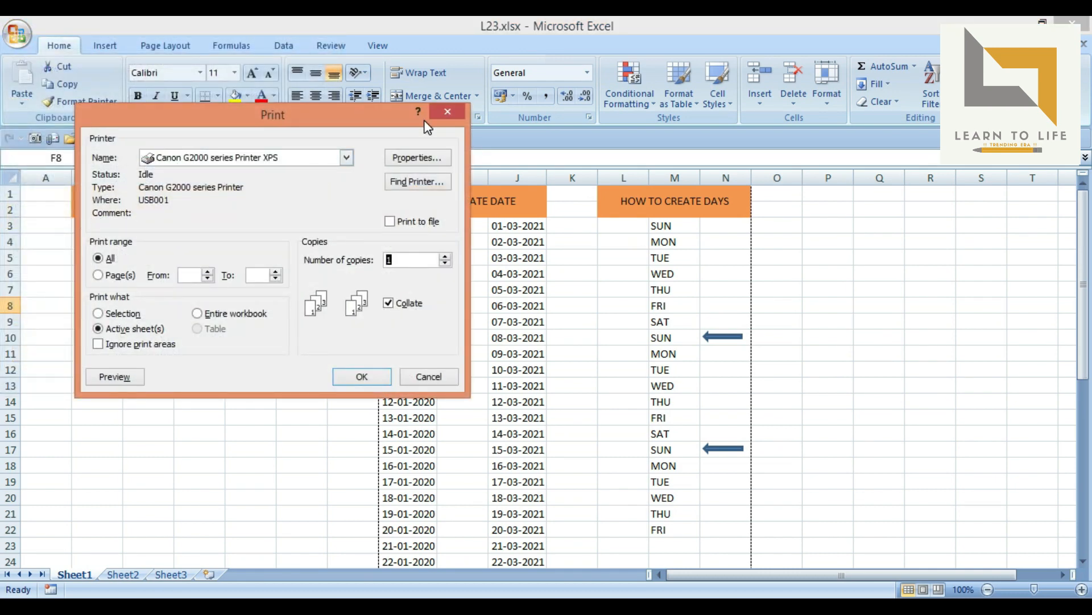
pyautogui.click(439, 113)
# Inspect the workbook for hidden metadata and personal information with all Document Inspector checks enabled, and close the inspection results
pyautogui.click(18, 34)
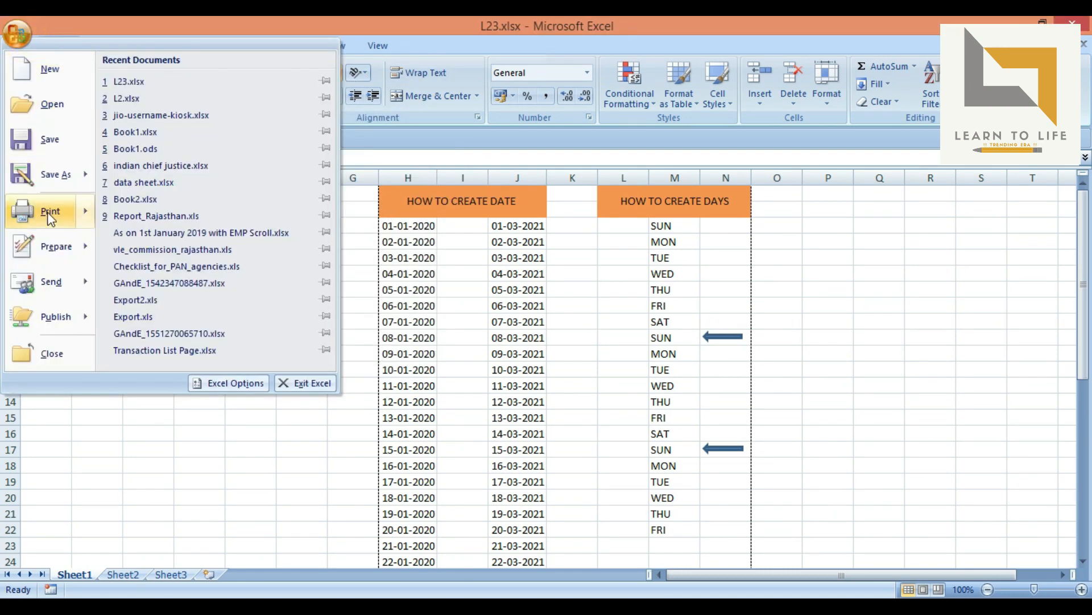
pyautogui.moveTo(74, 215)
pyautogui.moveTo(81, 240)
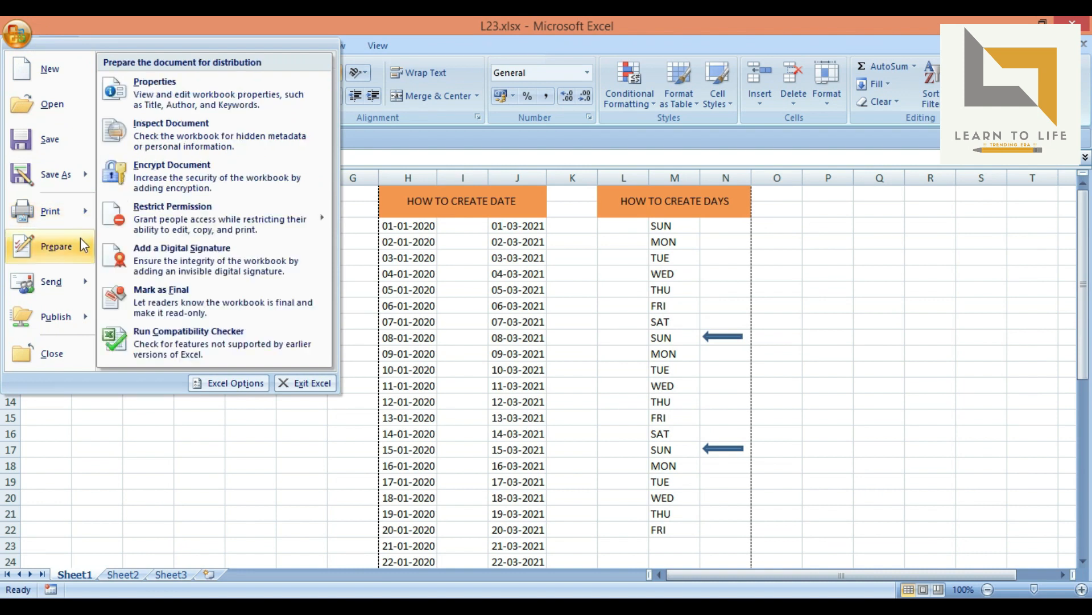
pyautogui.click(171, 147)
pyautogui.click(517, 355)
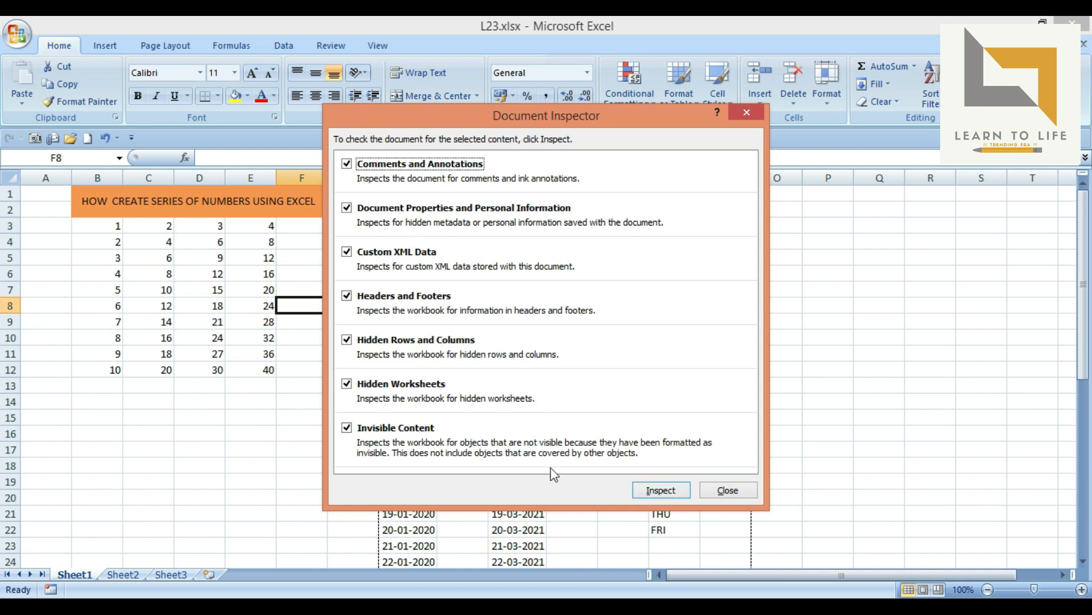
pyautogui.click(662, 491)
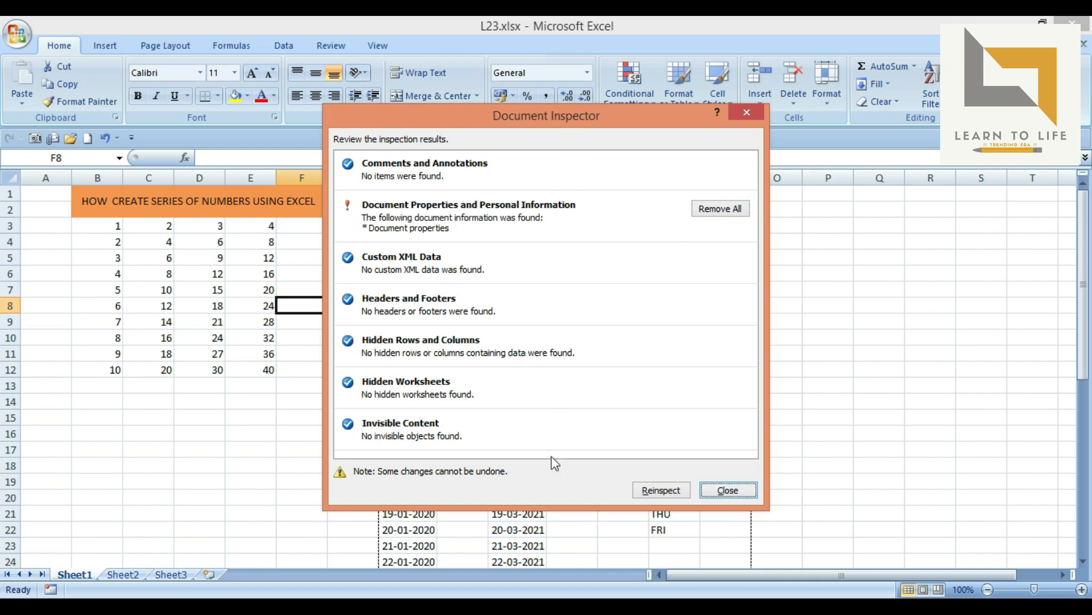
pyautogui.click(728, 490)
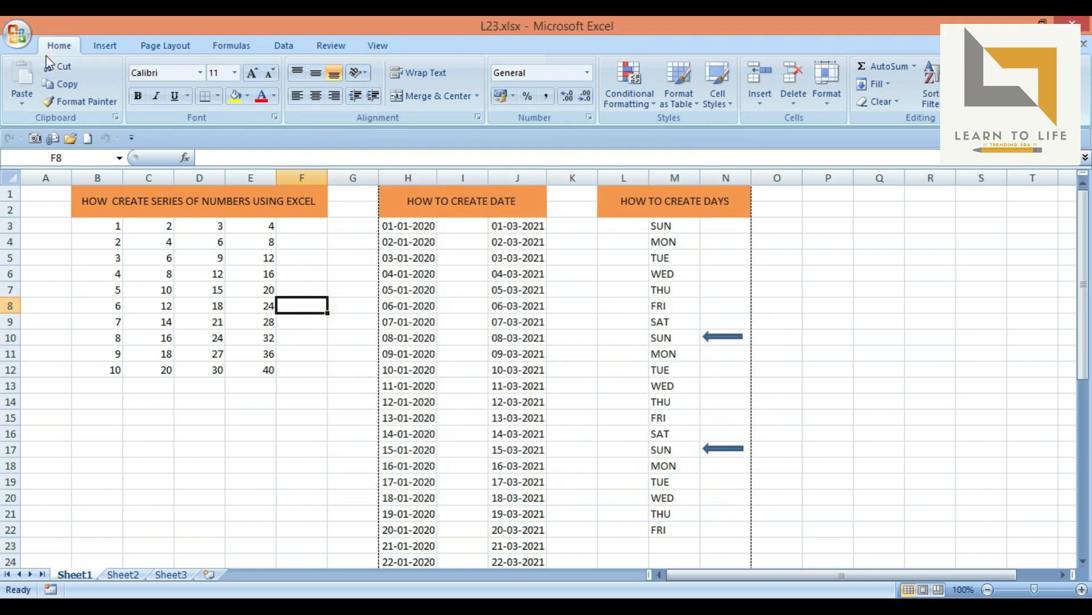
# Open the Encrypt Document settings and confirm them with the password left blank
pyautogui.click(25, 47)
pyautogui.moveTo(63, 250)
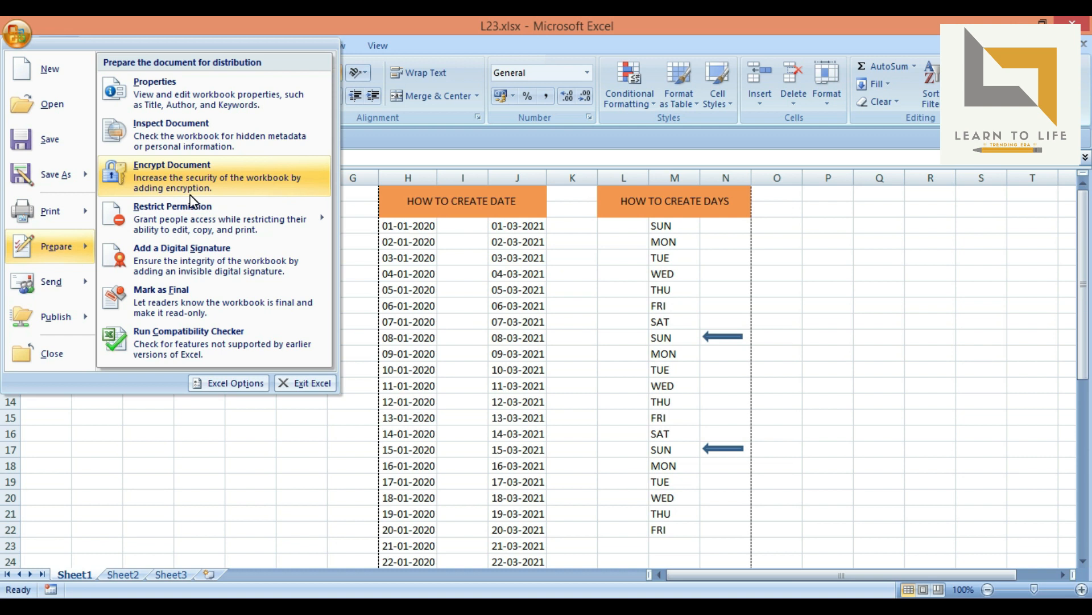
pyautogui.click(203, 167)
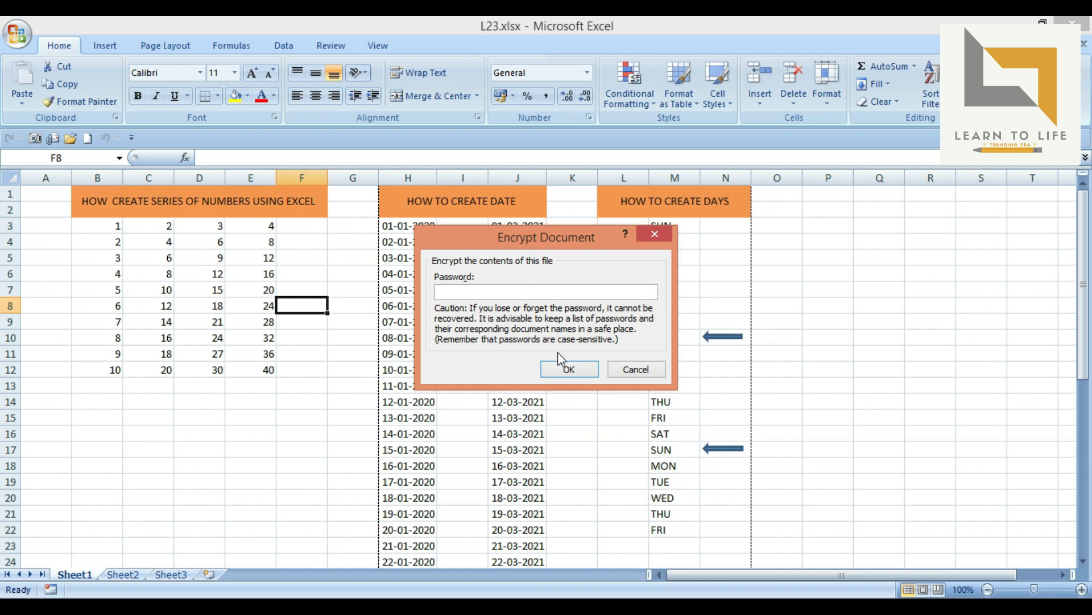
pyautogui.click(568, 369)
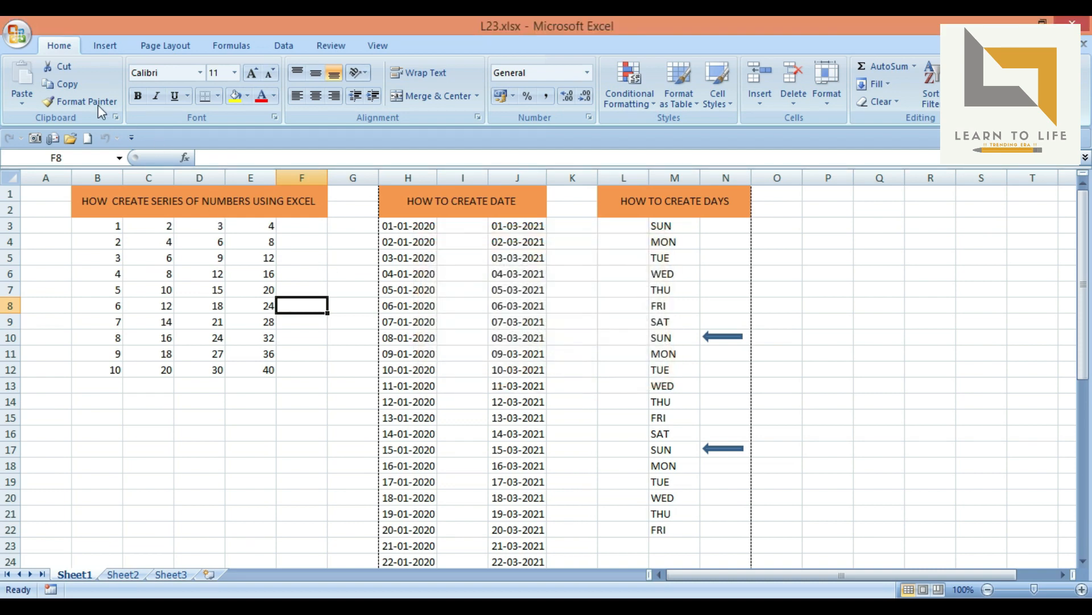
# Review the Restrict Permission options available for preparing the workbook for distribution
pyautogui.click(18, 36)
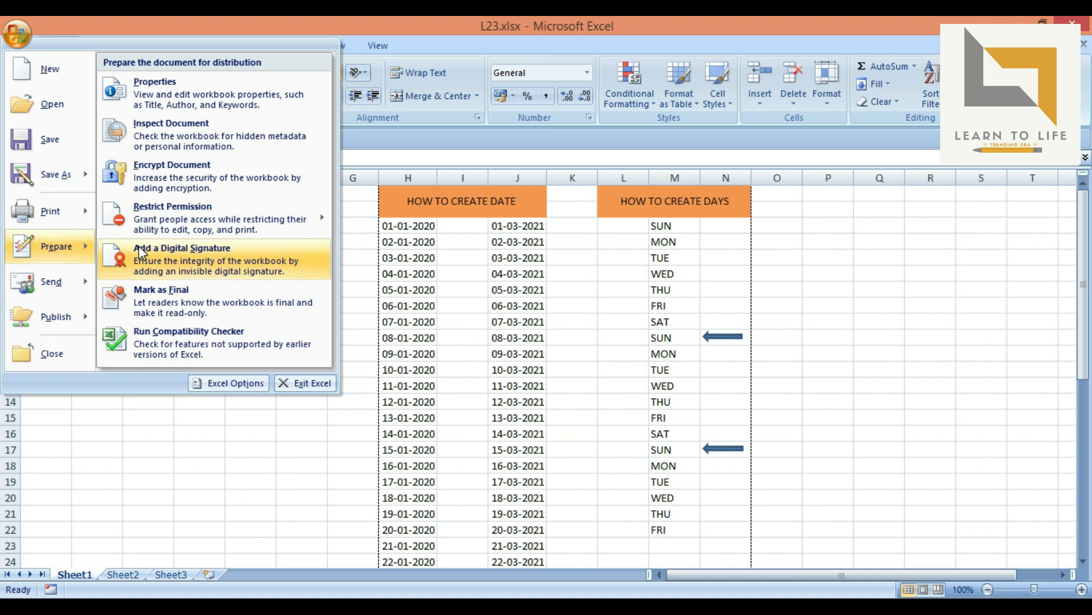
pyautogui.moveTo(208, 233)
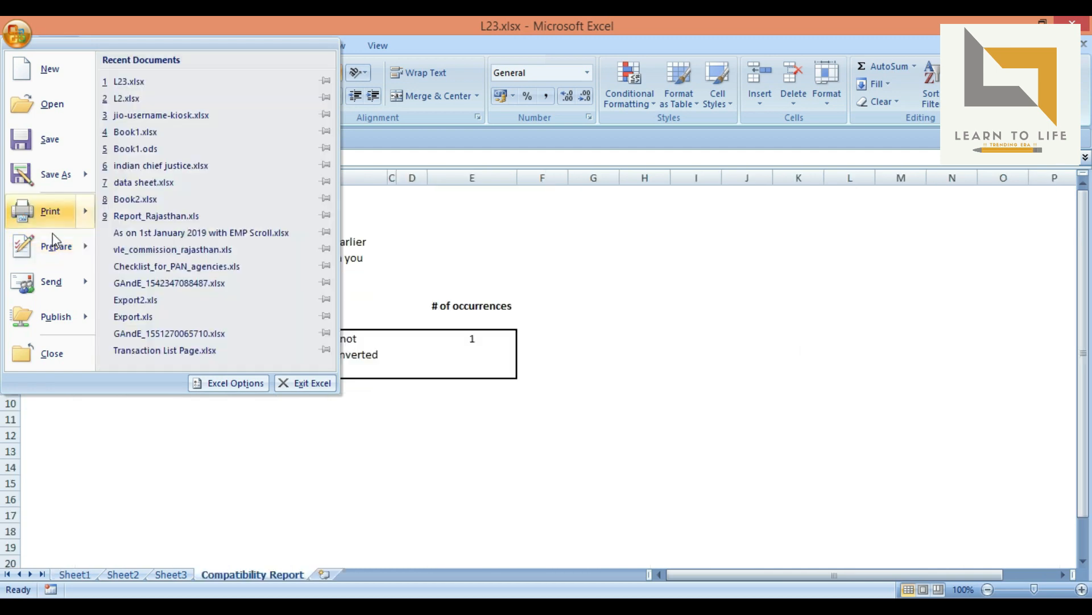
# Examine the commands for sending and publishing the workbook, and recap the Print and Prepare commands
pyautogui.moveTo(69, 282)
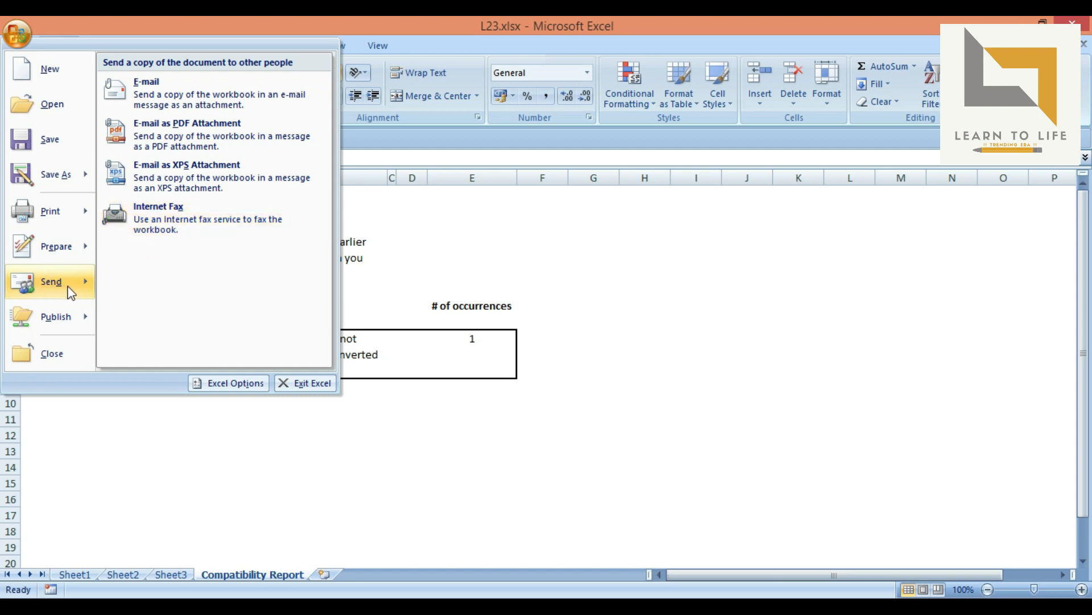
pyautogui.moveTo(81, 315)
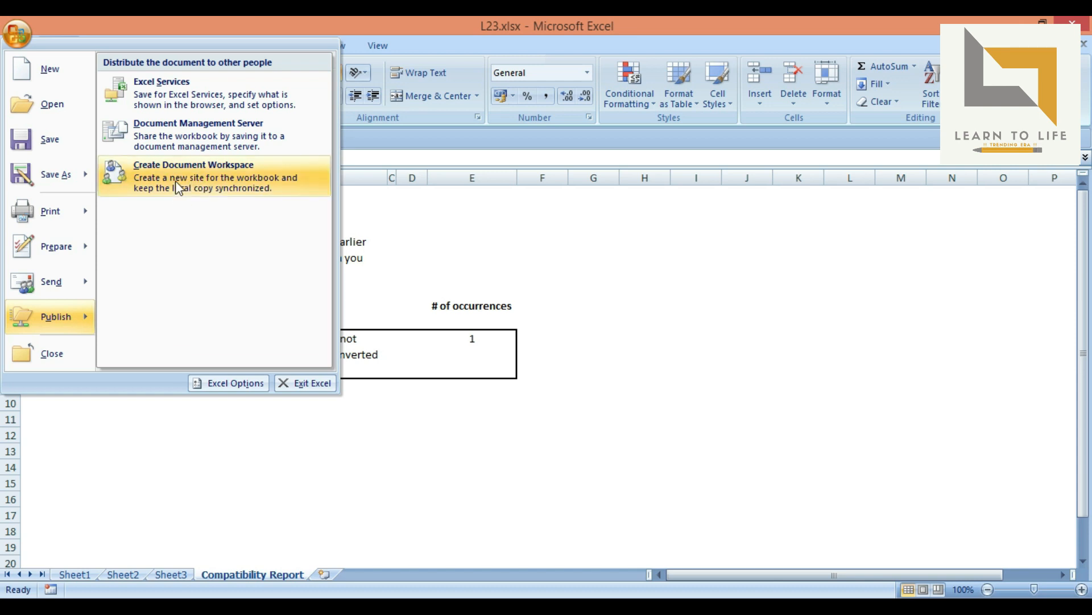
pyautogui.moveTo(80, 213)
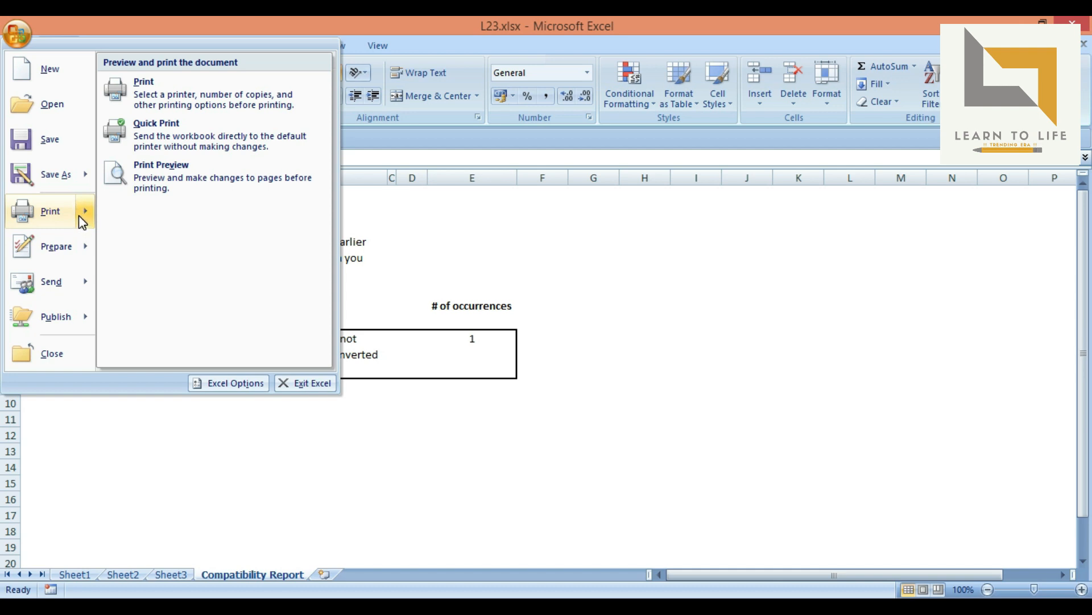
pyautogui.moveTo(87, 253)
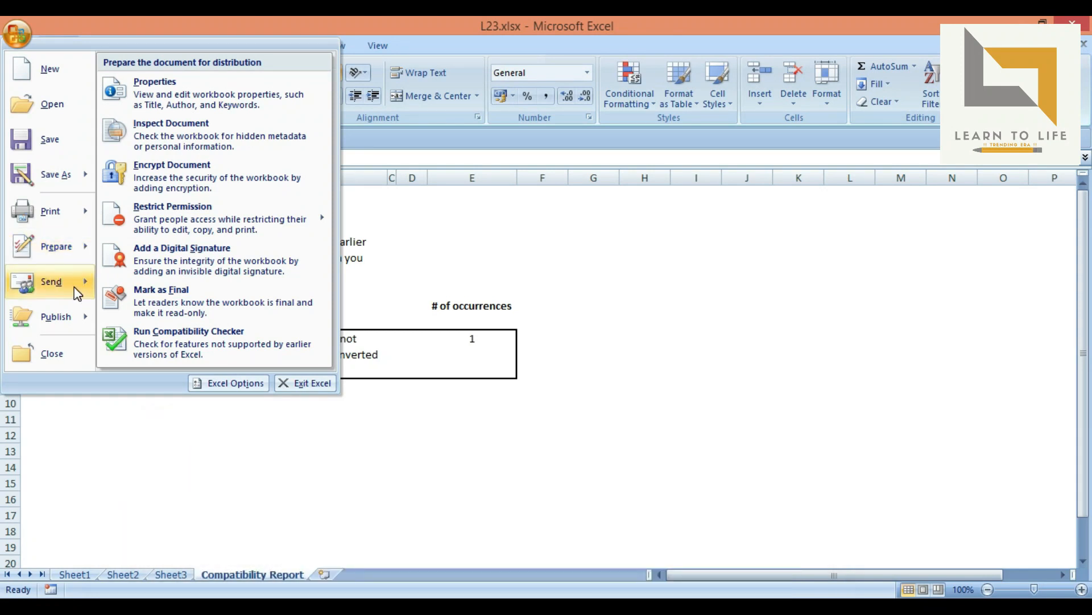
pyautogui.moveTo(78, 294)
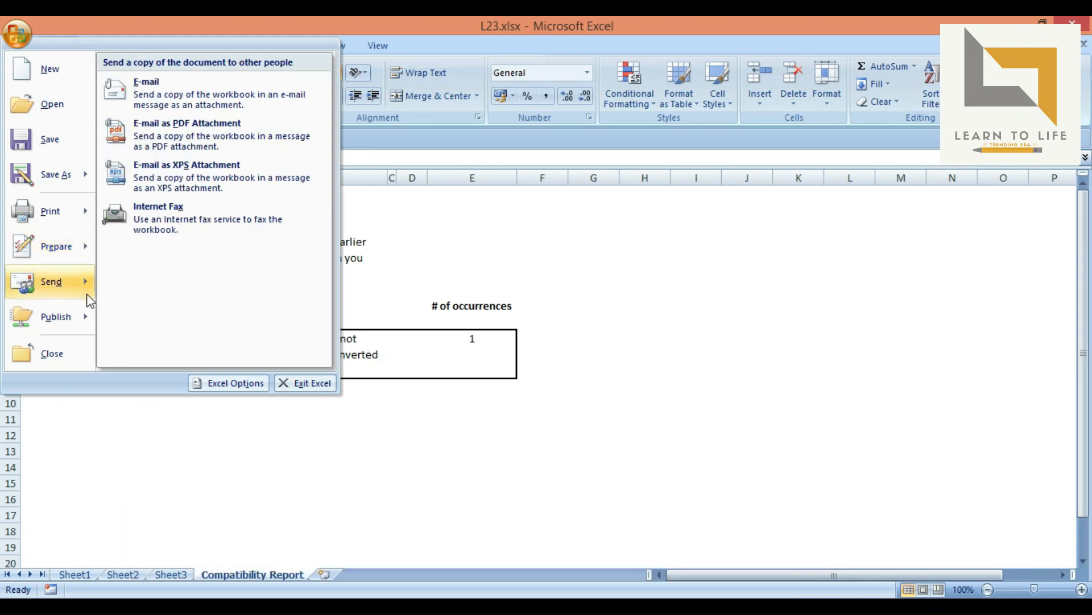